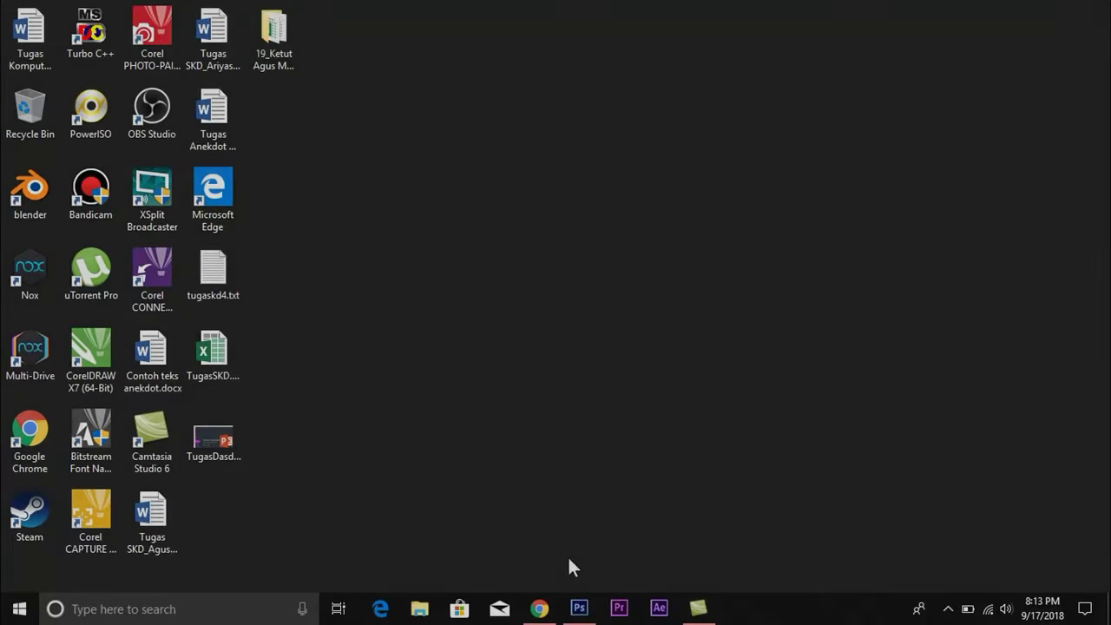
Bring the Photoshop CS6 window to the front from the taskbar
click(579, 608)
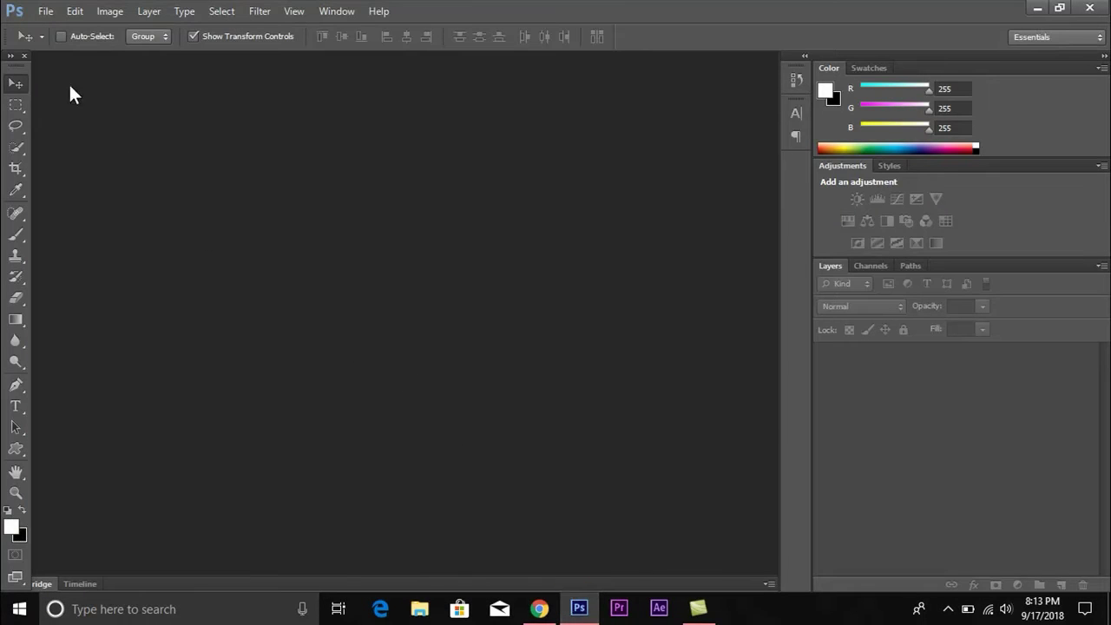
Open the seated boy's photo from the EFFECT folder and zoom in on him
click(45, 11)
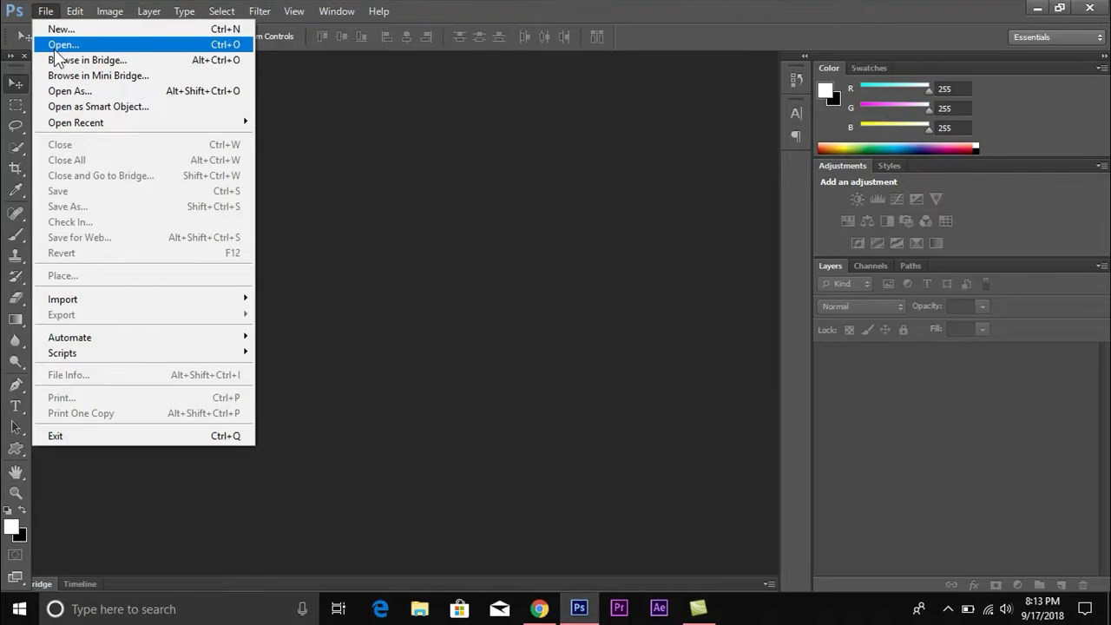
click(60, 44)
click(452, 182)
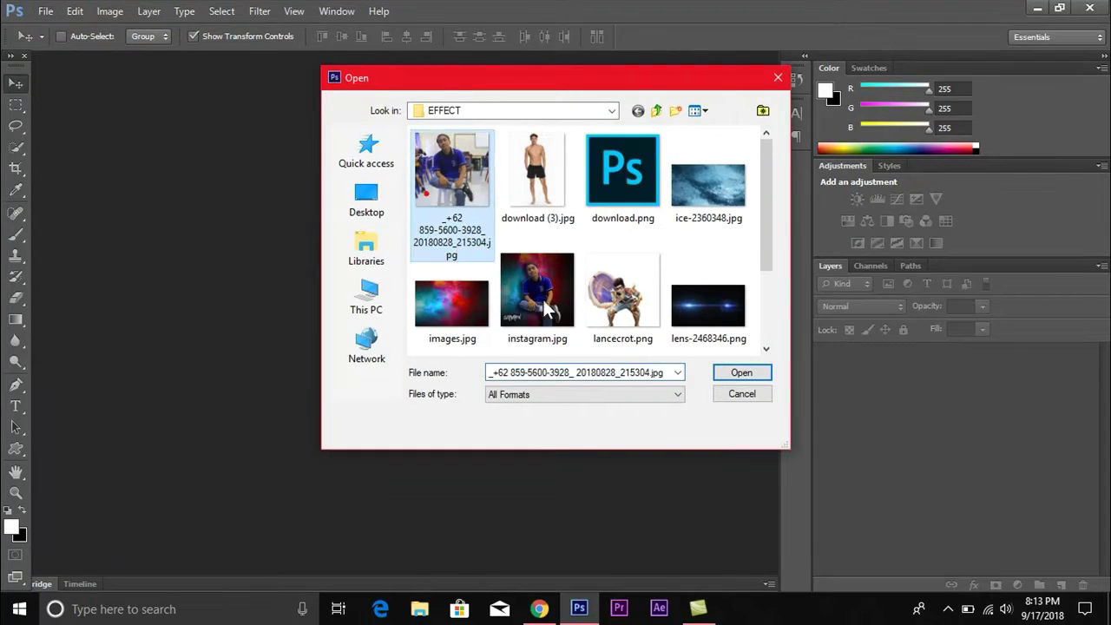
click(741, 373)
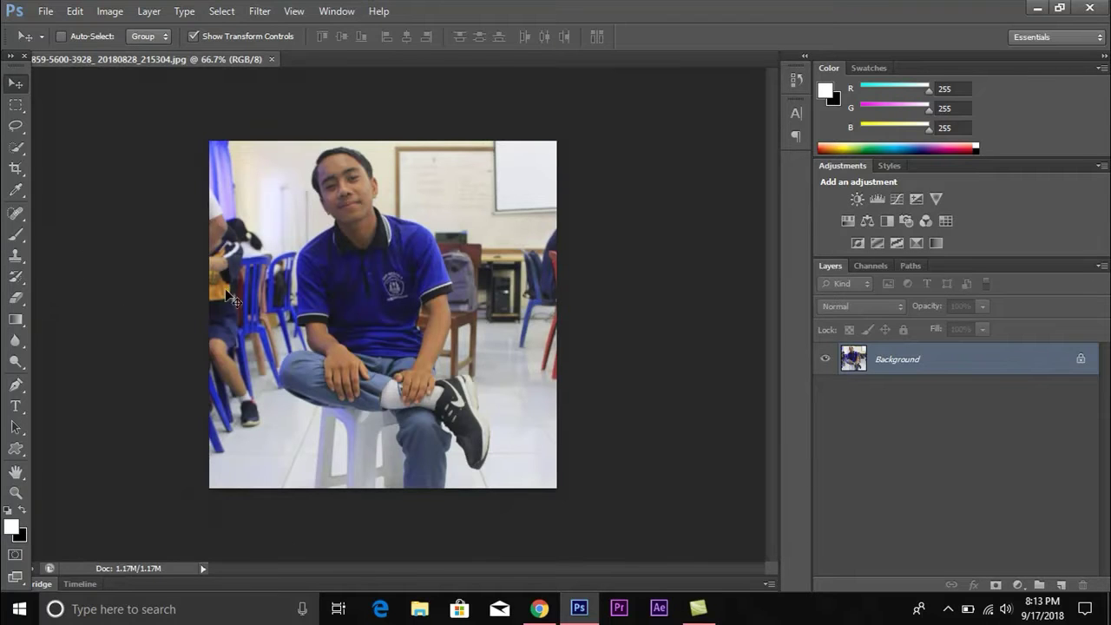
click(15, 494)
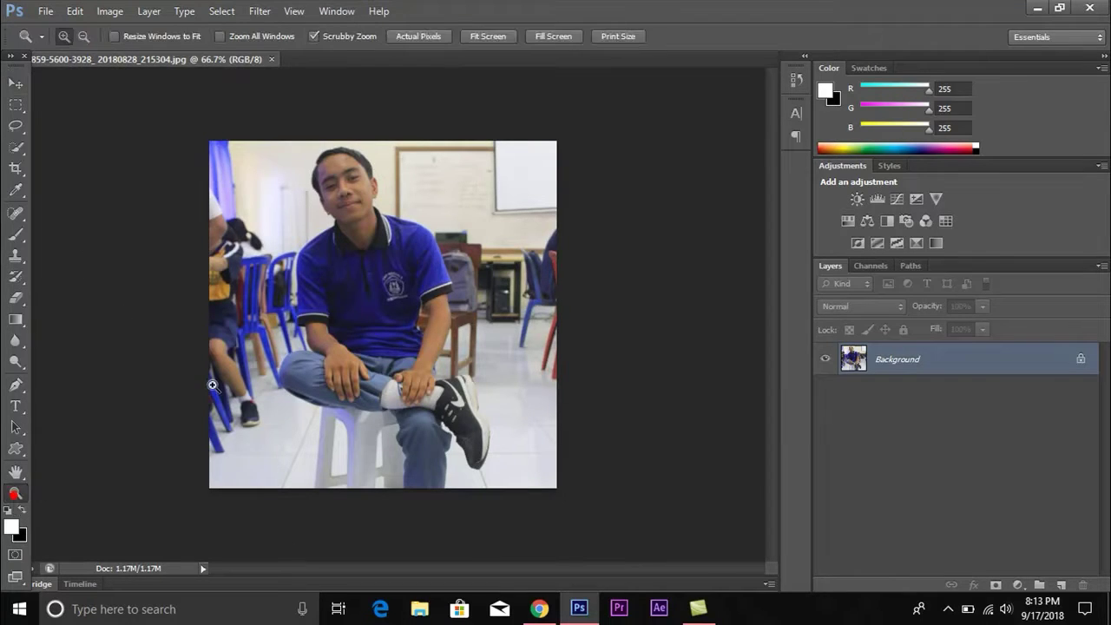
drag(331, 189, 327, 192)
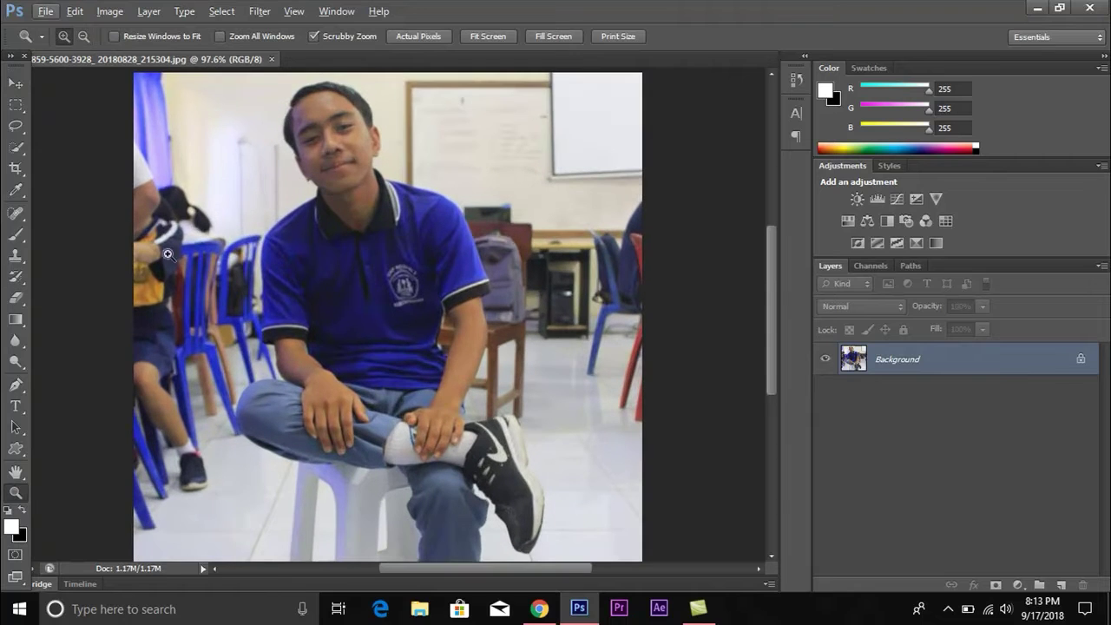
Quick-select the seated boy from his forehead down through his sock and shoe heel
click(19, 149)
click(57, 145)
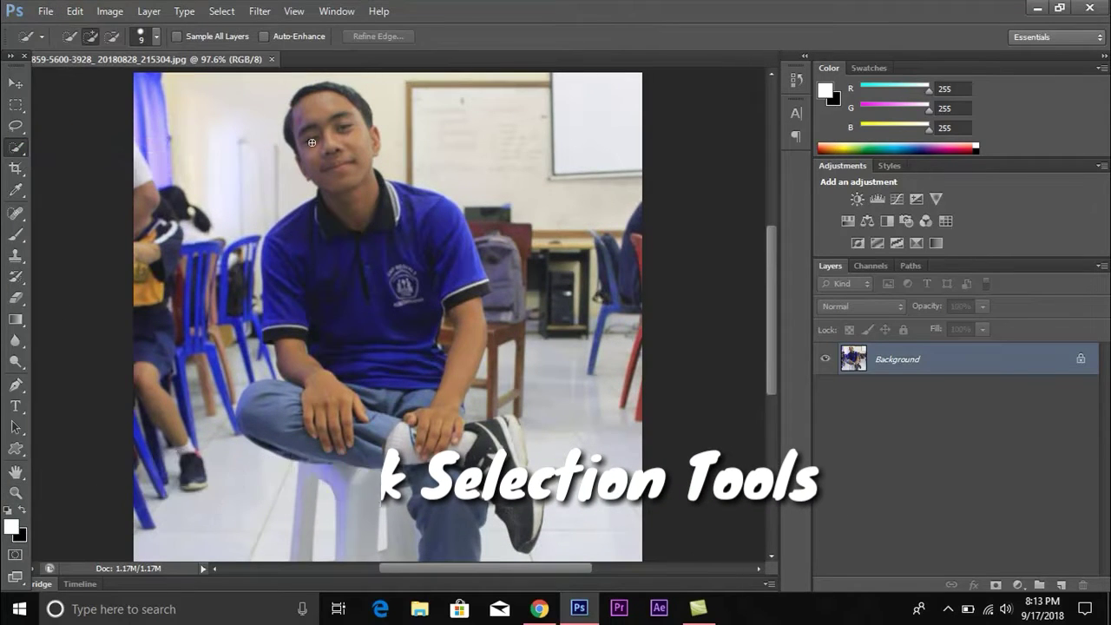
click(310, 113)
drag(324, 142, 372, 417)
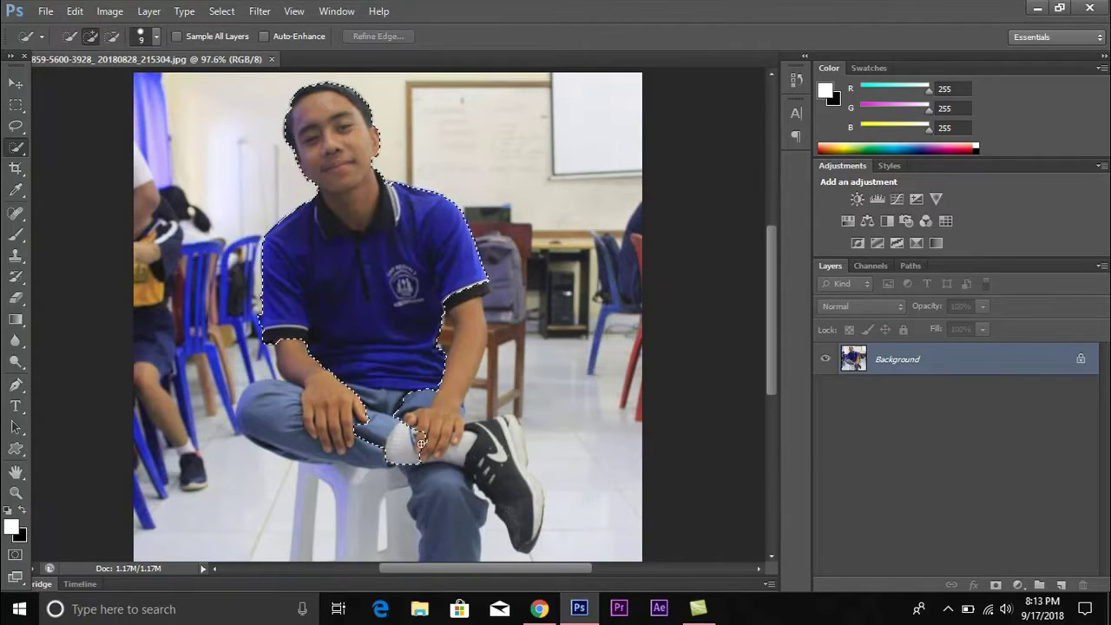
mouse_move(413, 436)
mouse_down()
mouse_move(507, 504)
mouse_move(252, 421)
mouse_up()
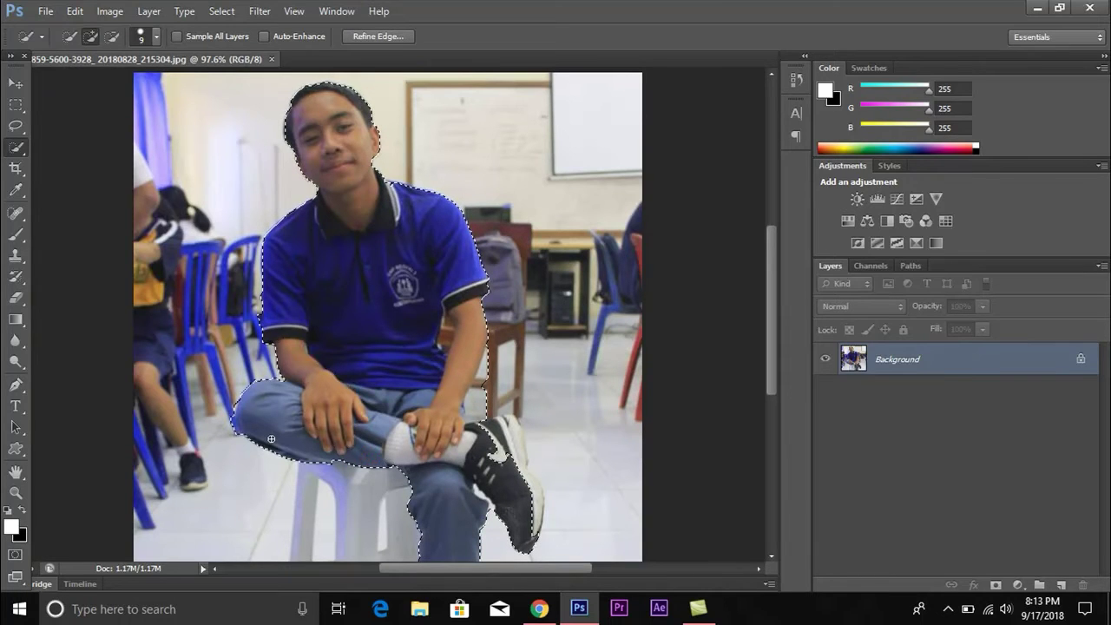
click(507, 443)
drag(518, 457, 525, 479)
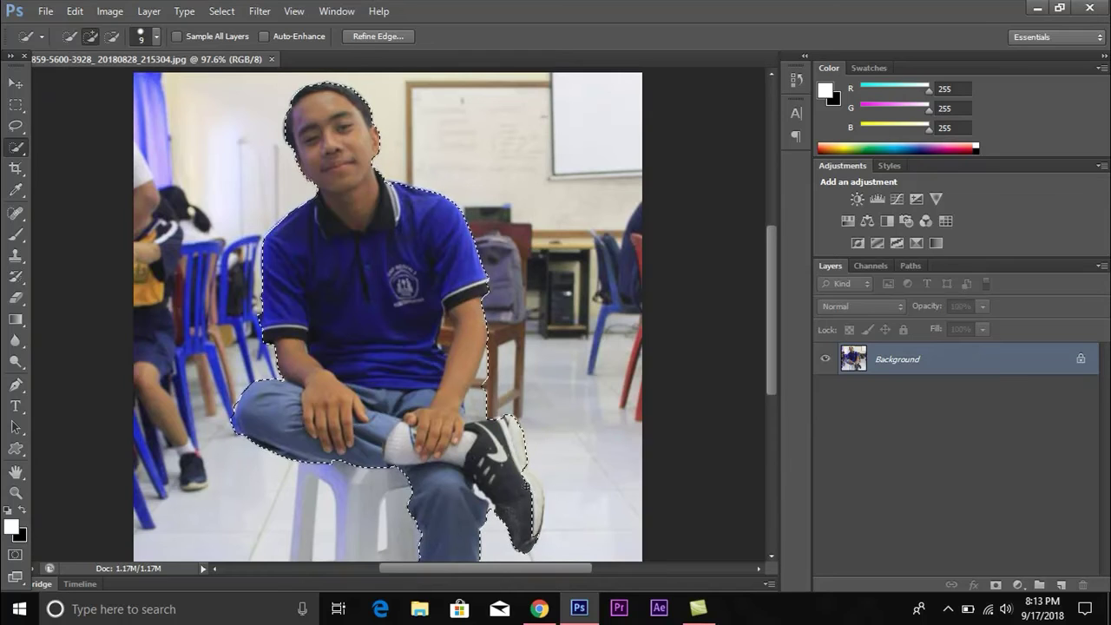
click(517, 467)
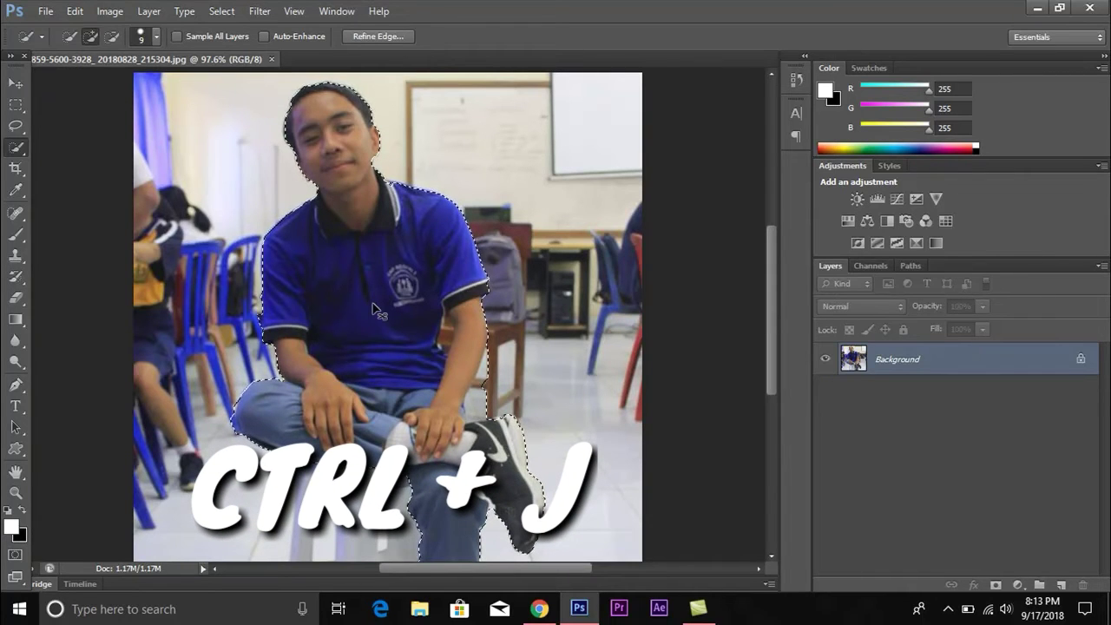
Copy the selected boy onto Layer 1 and hide the Background layer
key(ctrl+j)
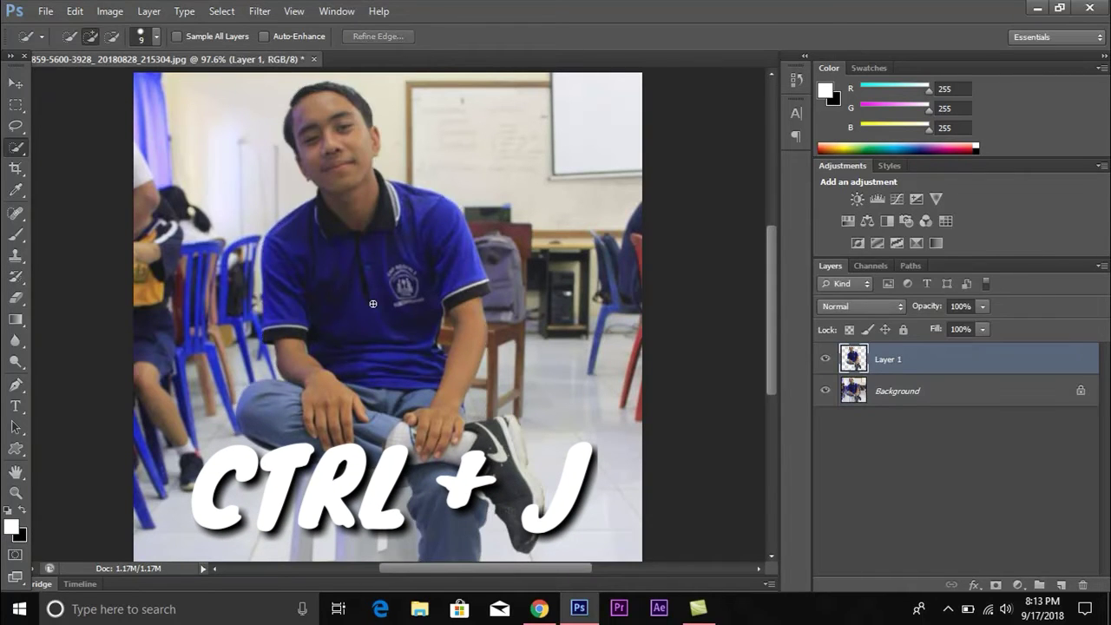
click(824, 392)
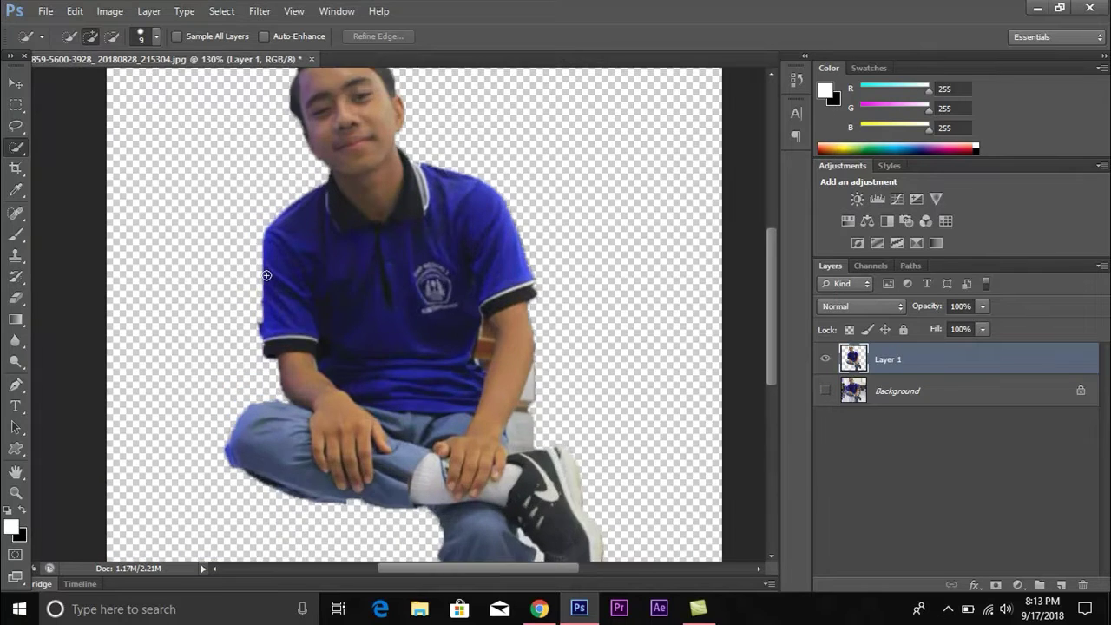
scroll(267, 275, up, 3)
scroll(69, 281, down, 2)
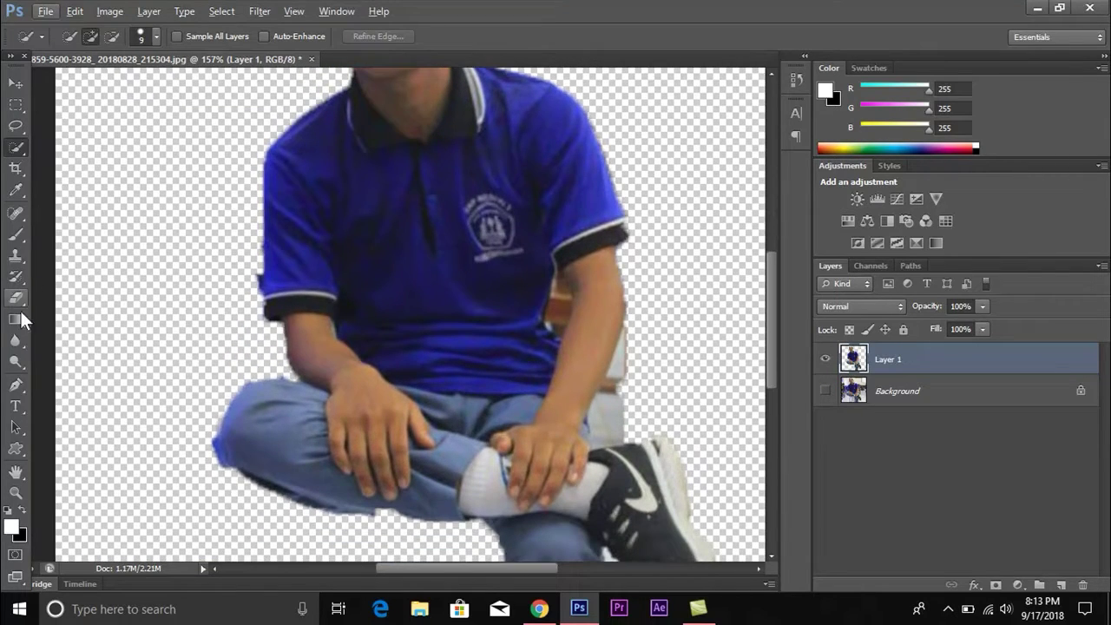
click(16, 384)
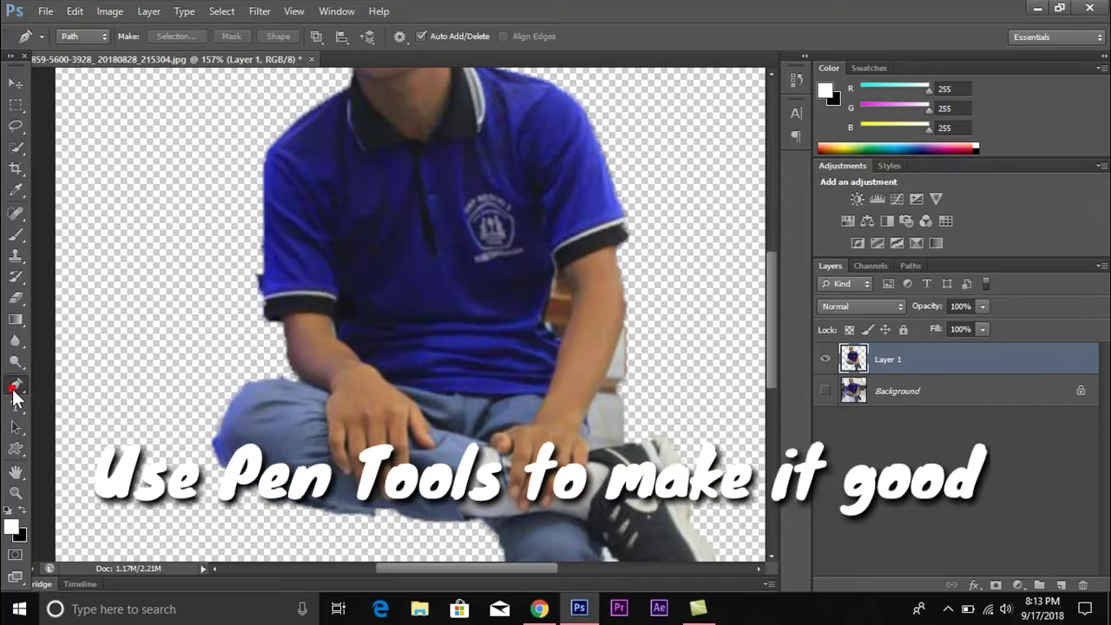
Trace the blue fringe beside the shirt's left edge with a pen path and delete it
click(262, 236)
click(252, 341)
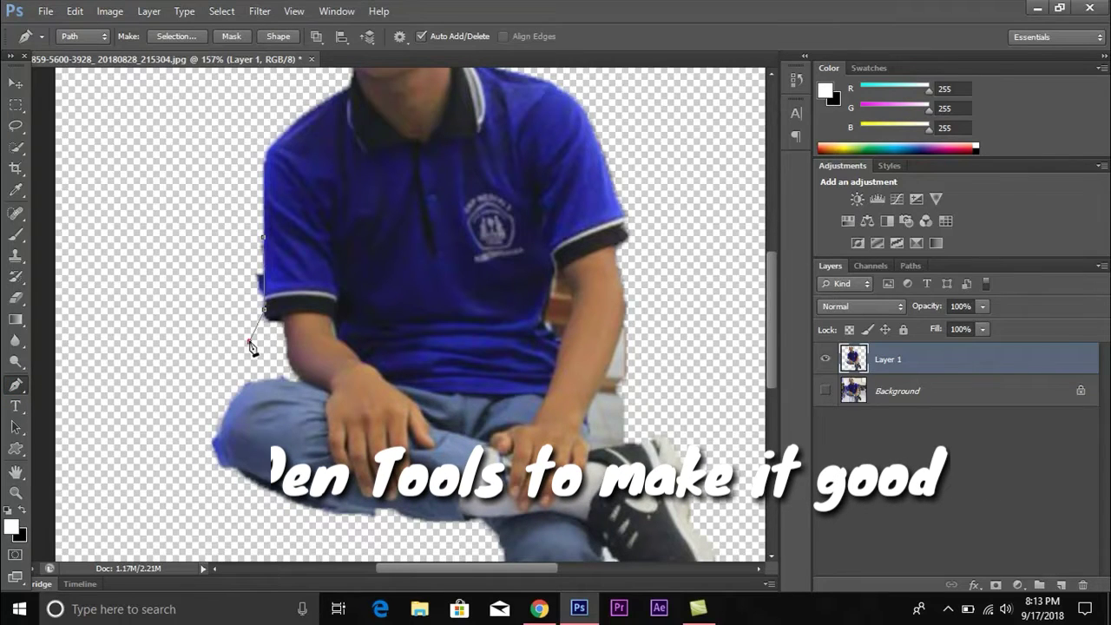
click(198, 310)
click(214, 211)
click(262, 236)
right_click(264, 240)
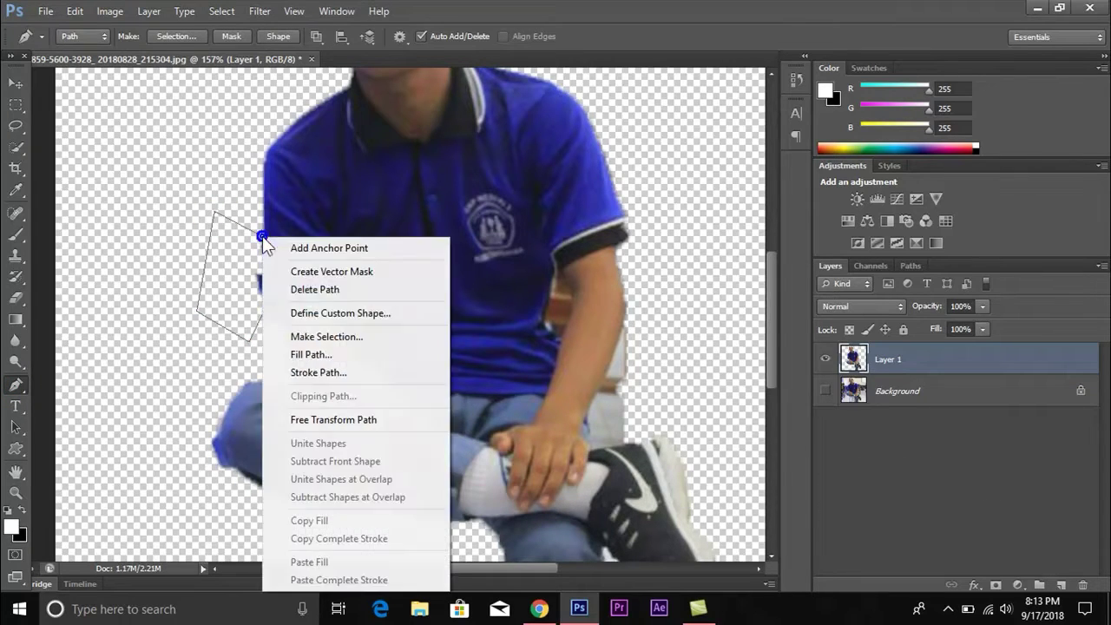
click(309, 329)
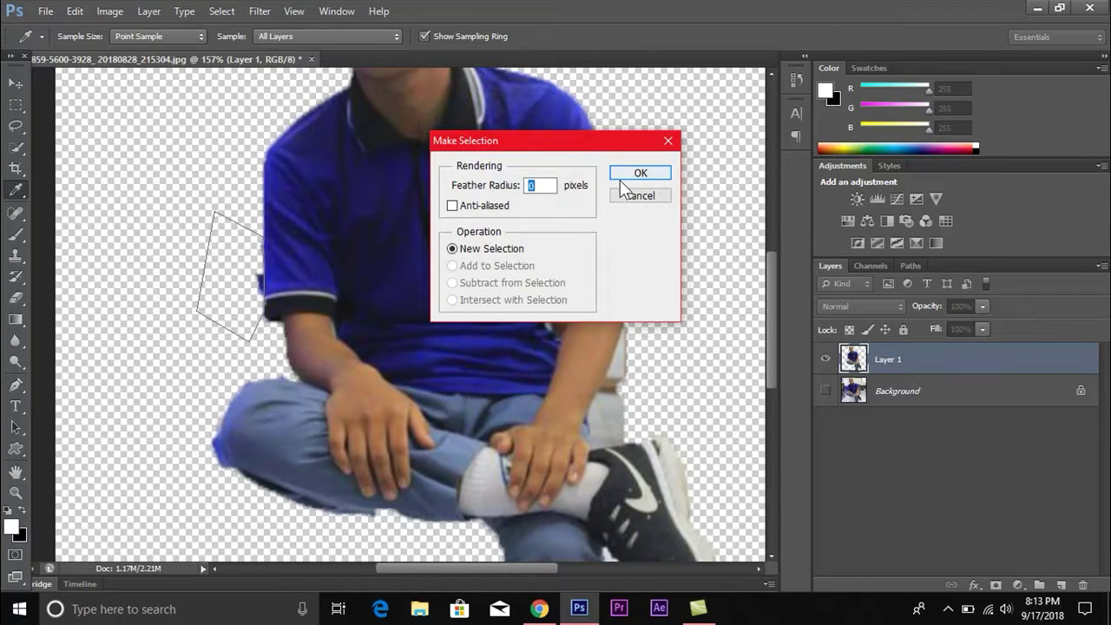
click(619, 178)
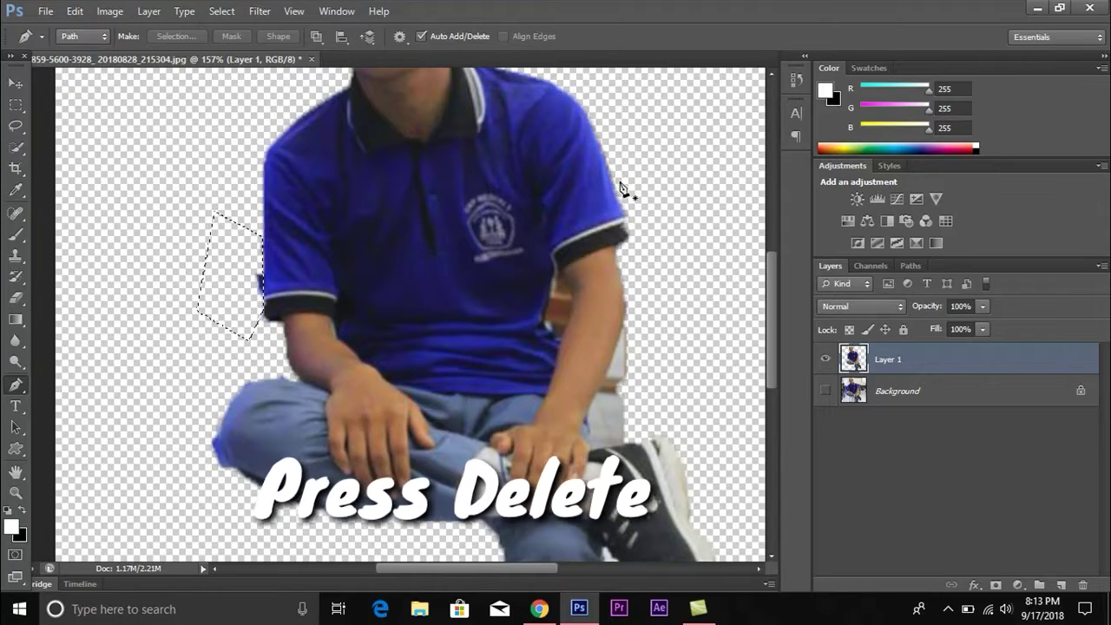
scroll(249, 274, down, 2)
key(Delete)
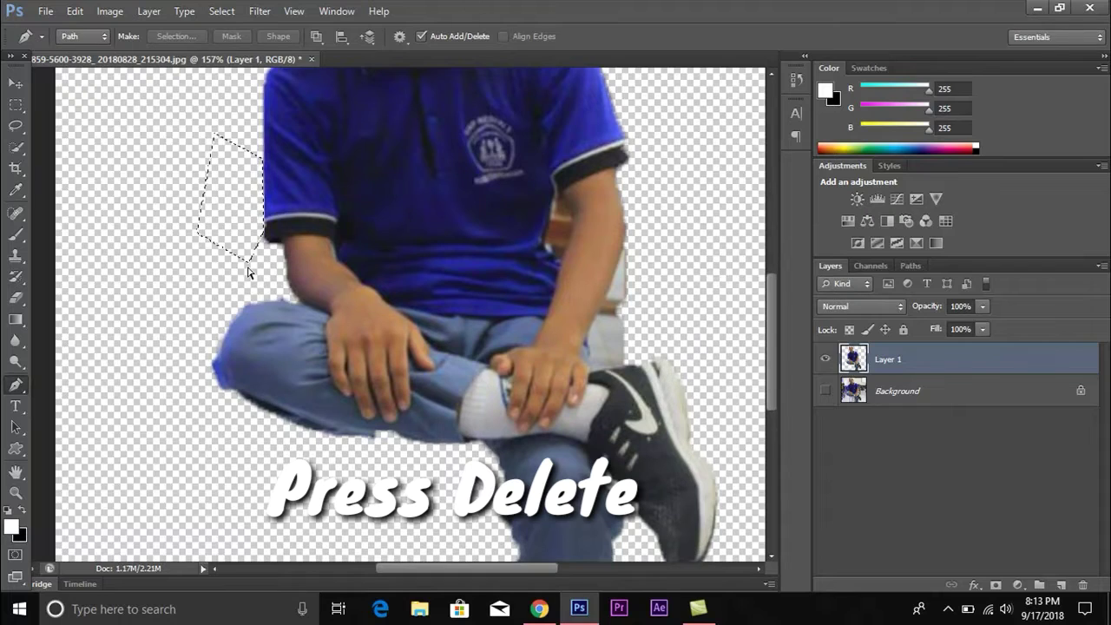
scroll(249, 275, down, 1)
scroll(249, 274, down, 1)
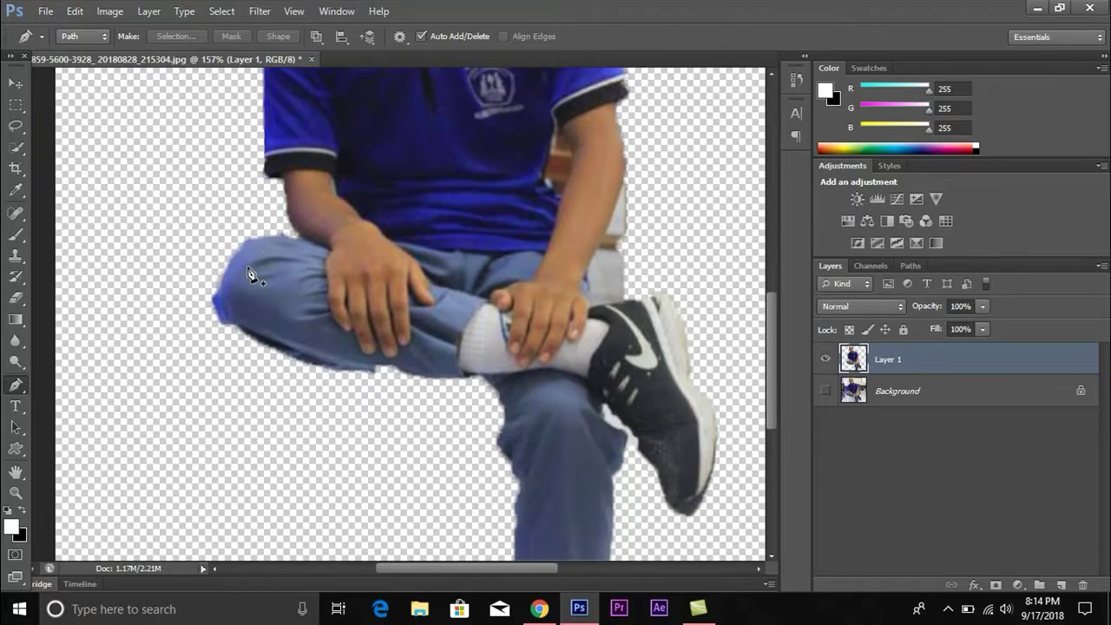
Trace a closed pen path around the blue fringe on the raised knee and lower leg
click(291, 235)
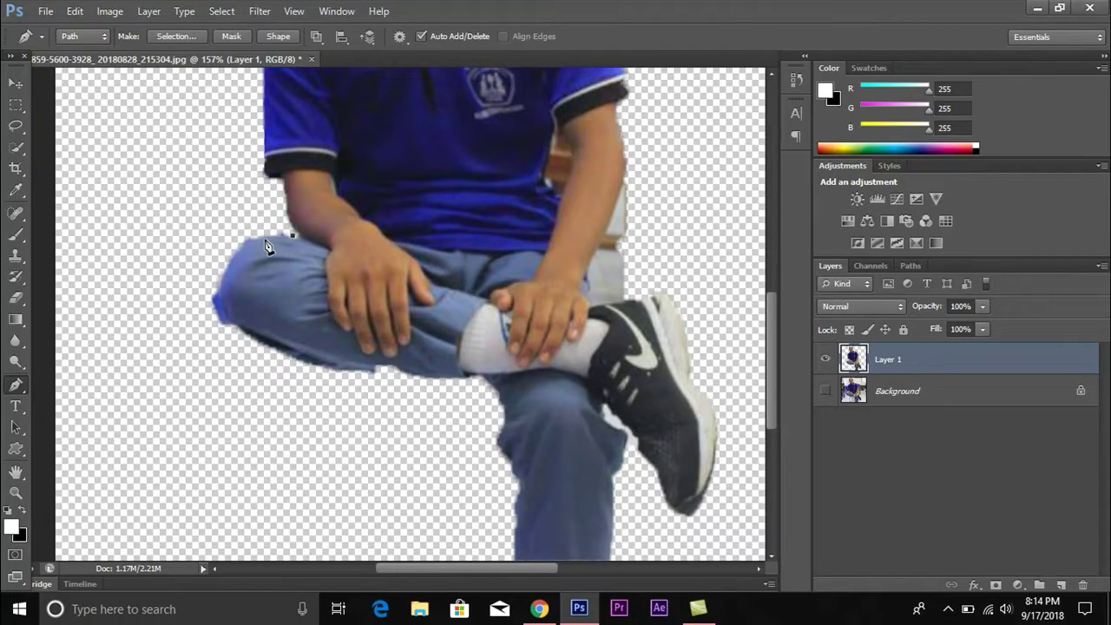
click(258, 237)
click(237, 250)
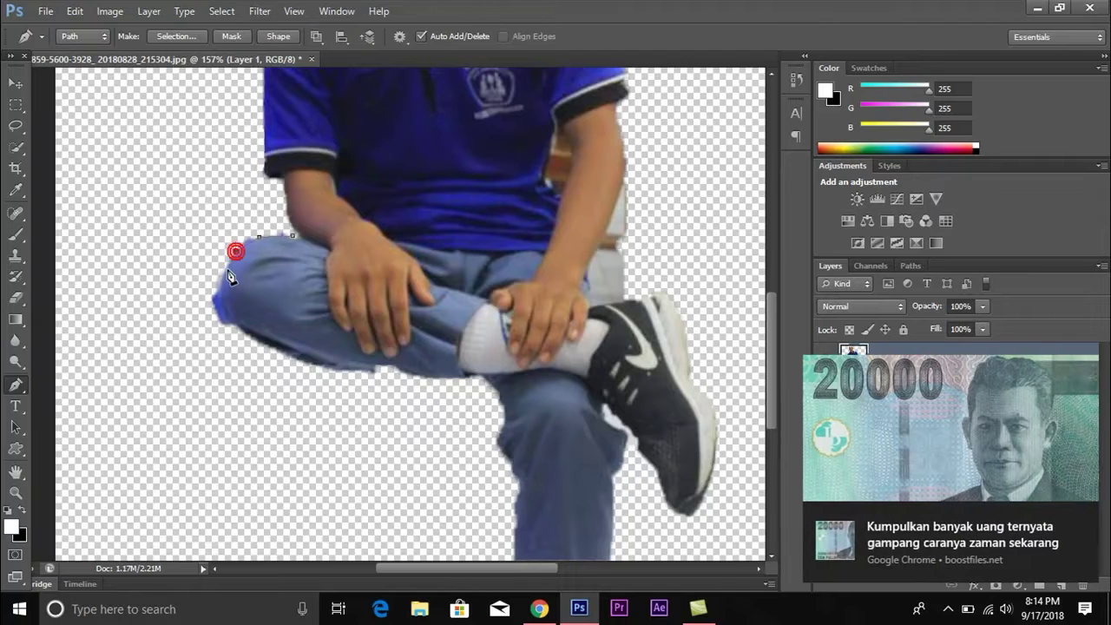
click(222, 284)
click(225, 316)
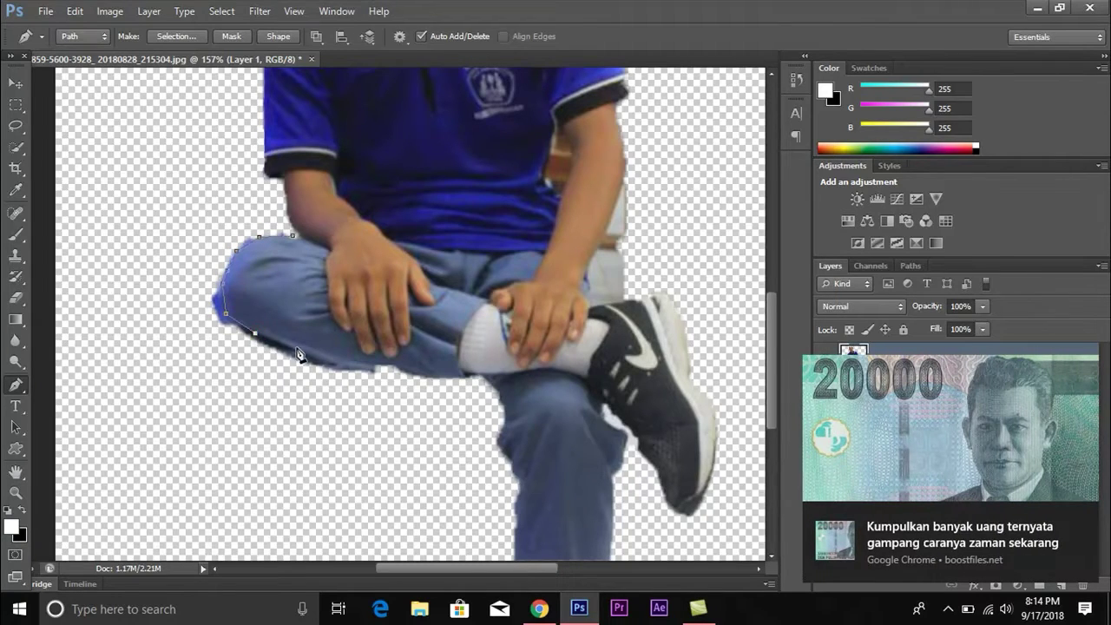
click(353, 368)
click(380, 365)
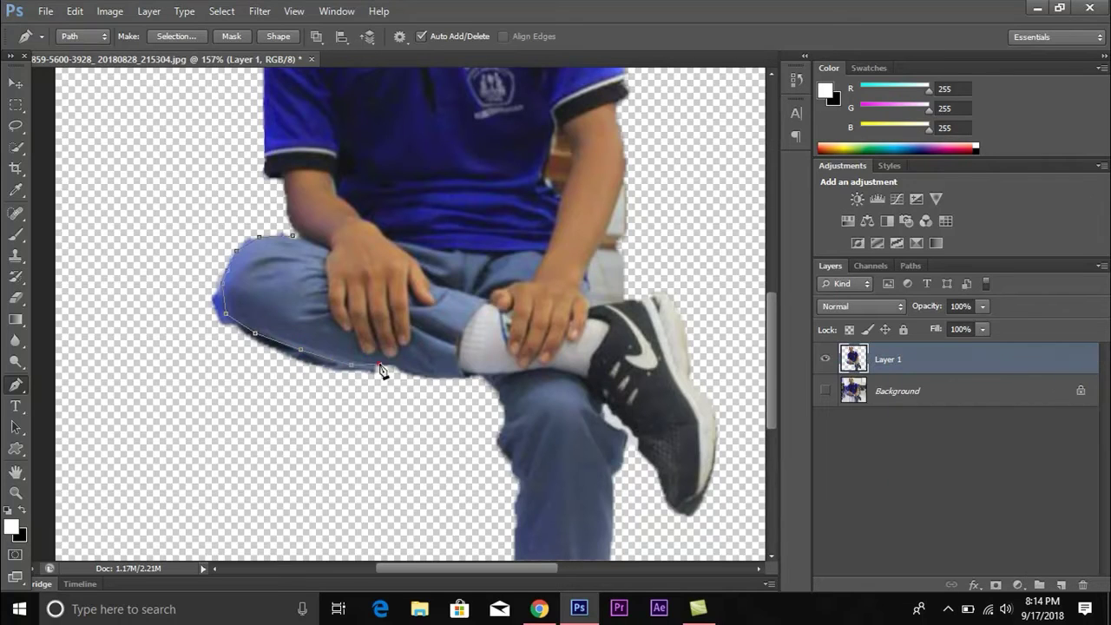
click(418, 375)
click(249, 400)
click(122, 245)
click(234, 212)
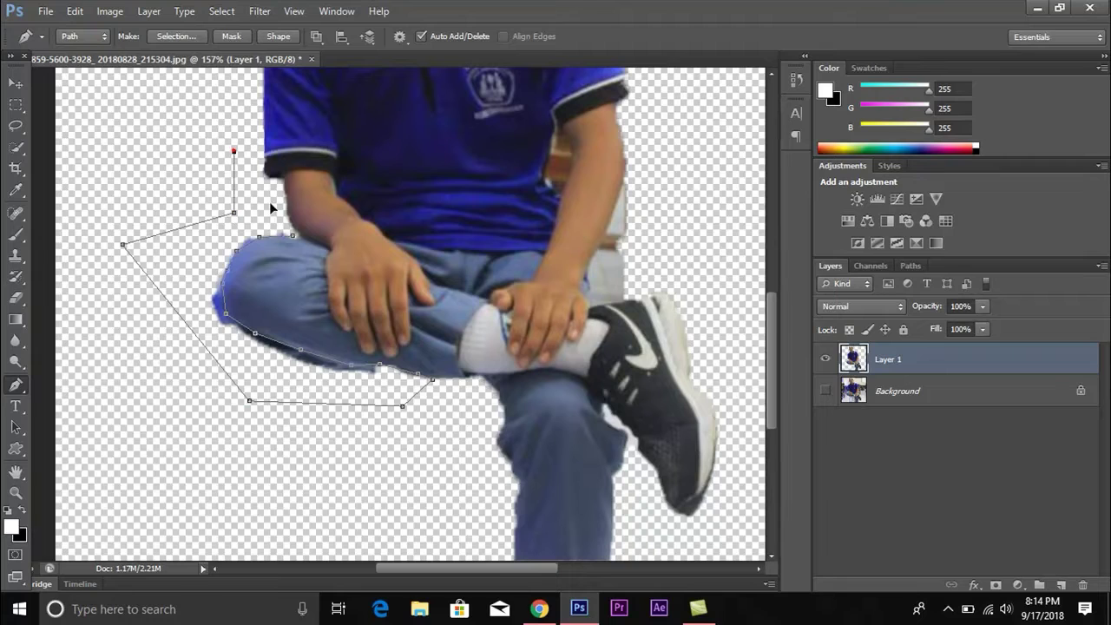
drag(233, 151, 273, 206)
click(295, 239)
Turn the knee path into a selection, delete the fringe, and deselect
right_click(295, 239)
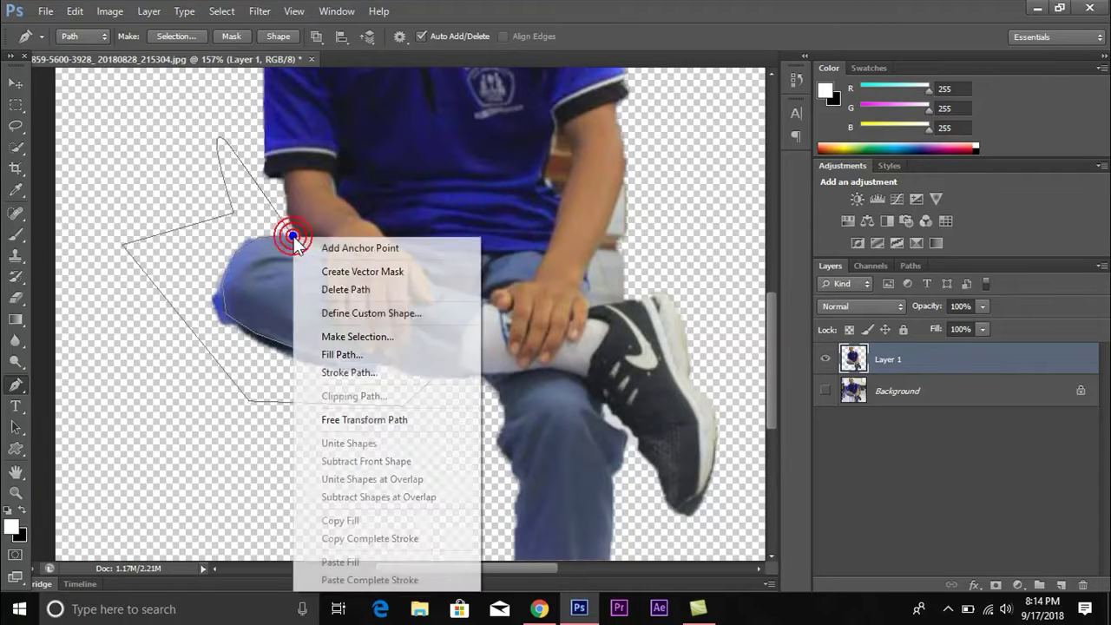
click(324, 336)
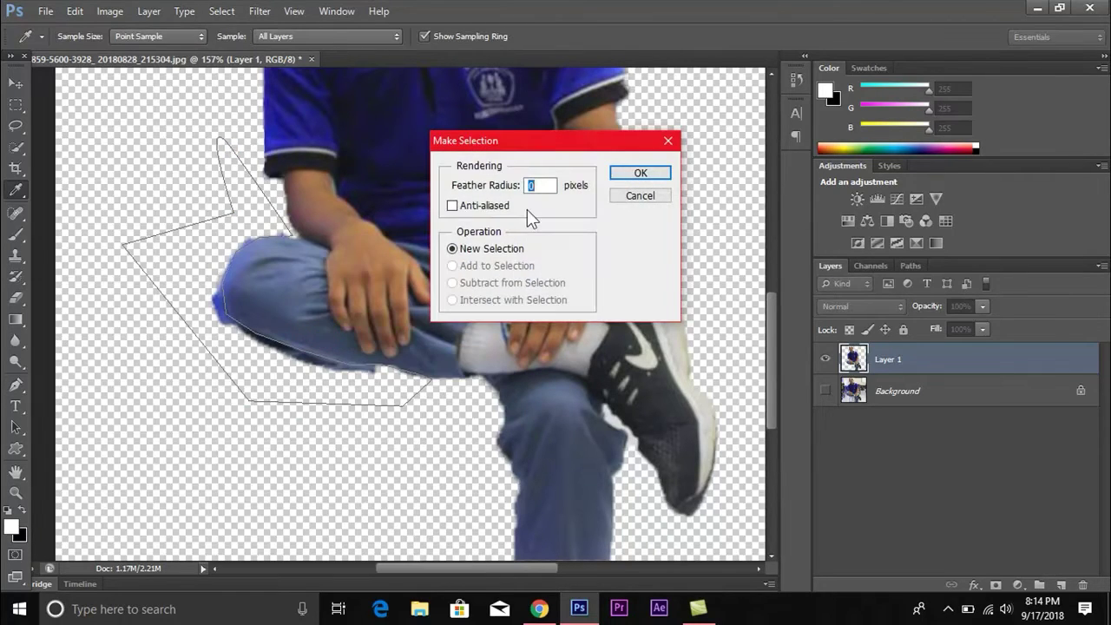
click(636, 172)
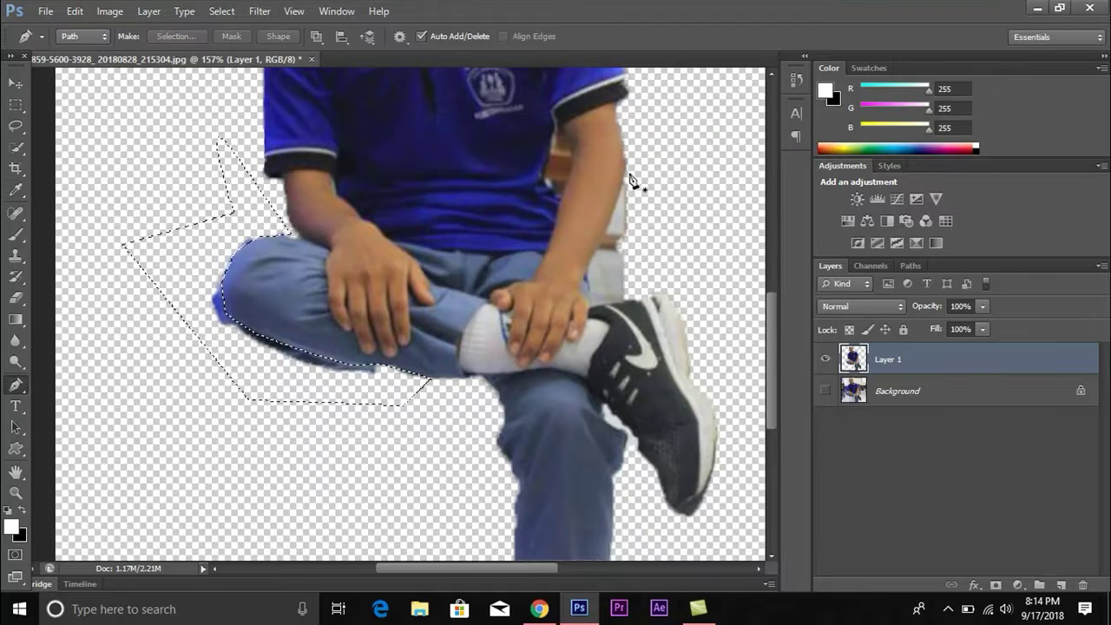
key(Delete)
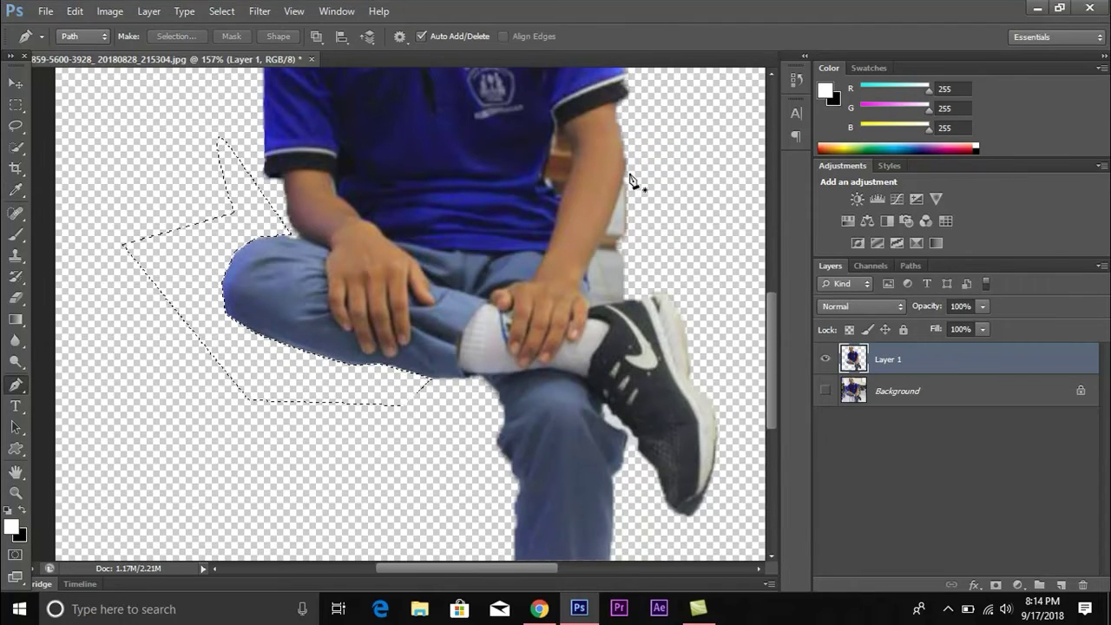
key(ctrl+d)
Trace a pen path around the background gap between the arm and torso
scroll(578, 191, up, 3)
scroll(571, 192, up, 1)
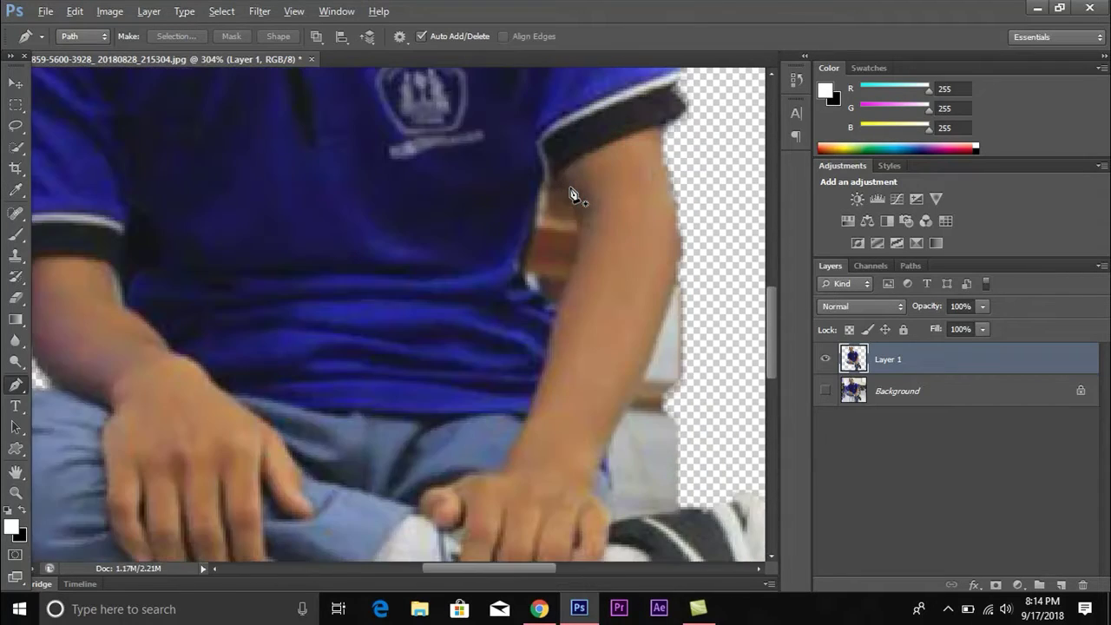
scroll(570, 191, up, 1)
scroll(555, 222, up, 1)
click(544, 195)
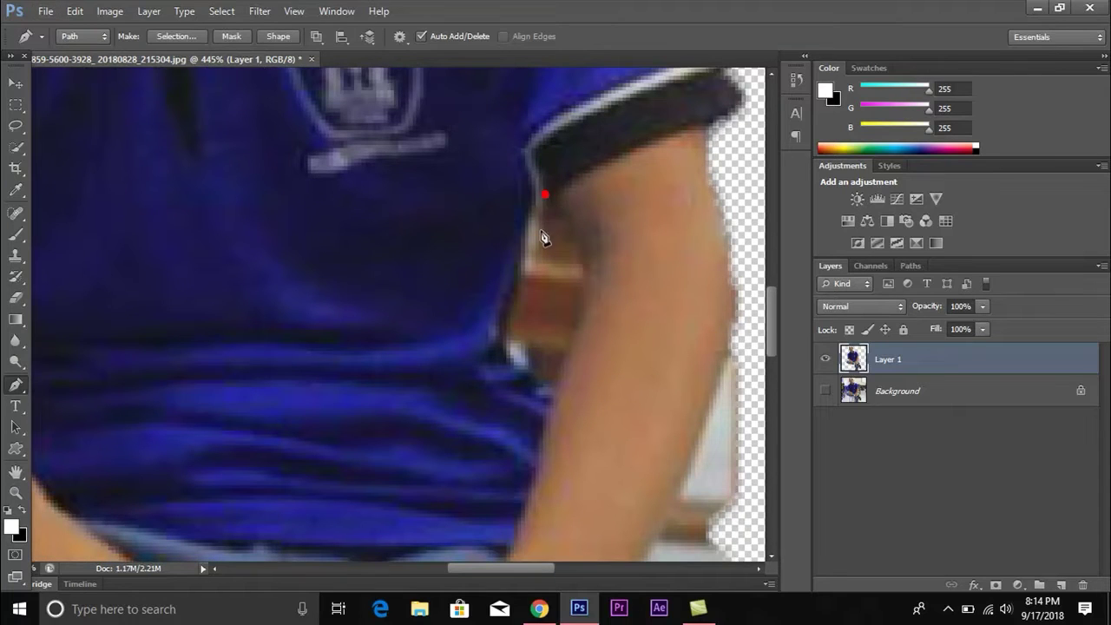
click(542, 181)
click(542, 235)
click(513, 293)
click(517, 290)
click(511, 324)
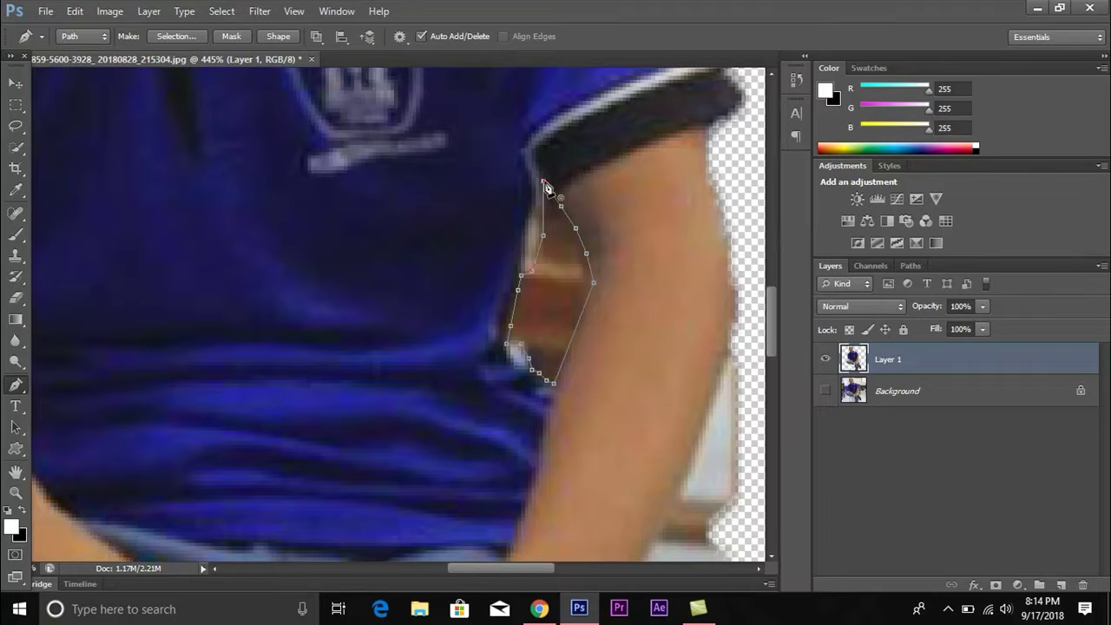
click(543, 184)
right_click(541, 194)
click(530, 229)
Fix and close the arm-gap path, convert it to a selection, and delete the background
key(ctrl+z)
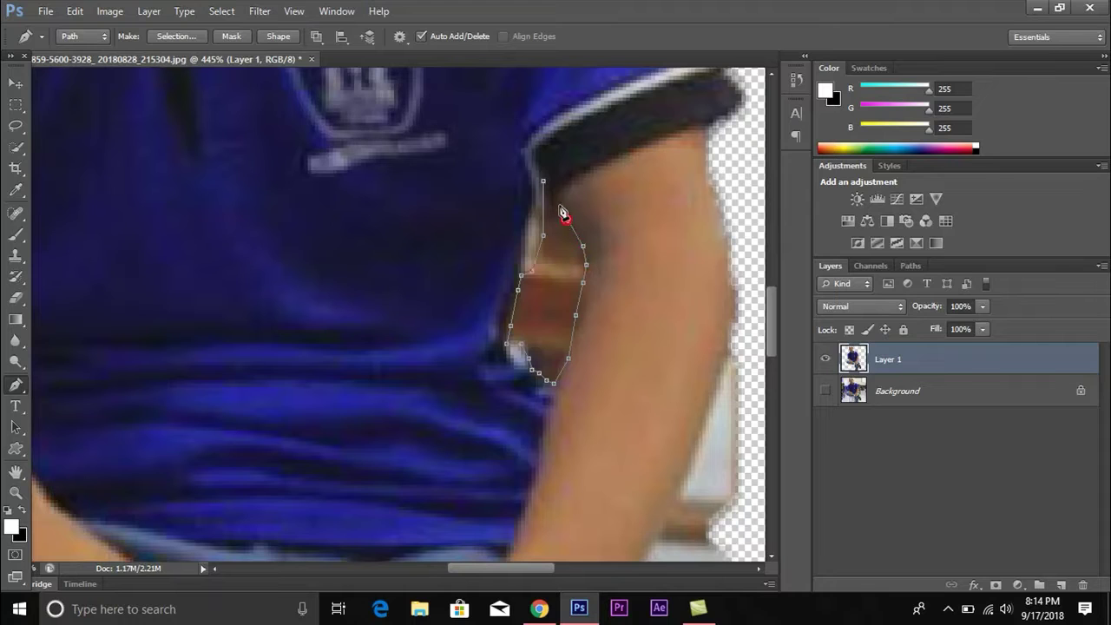
click(544, 184)
right_click(544, 185)
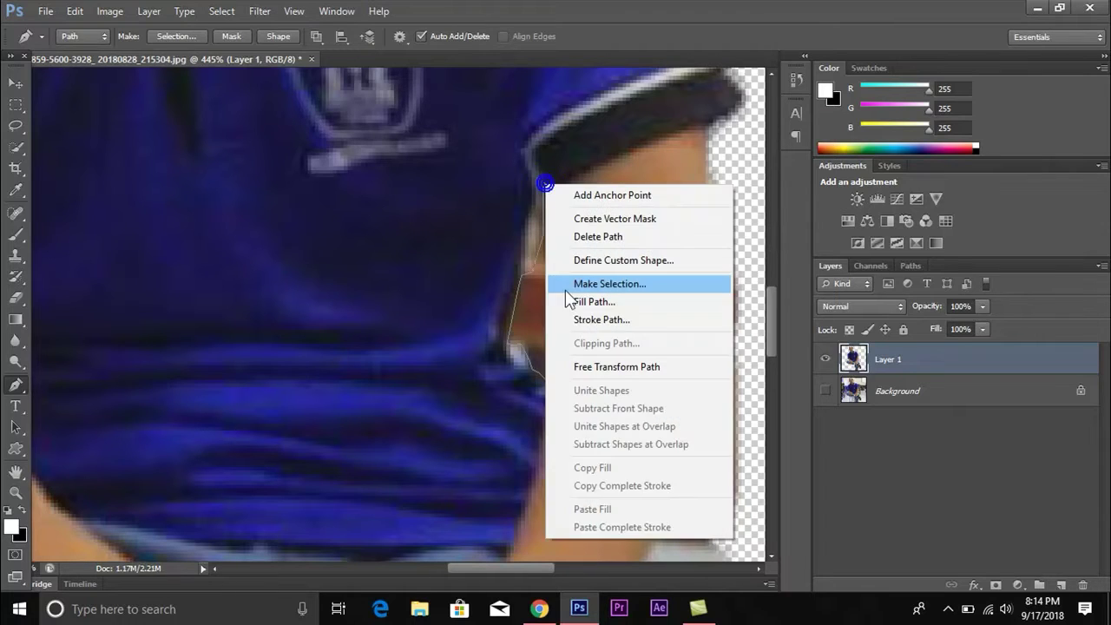
click(573, 286)
click(623, 173)
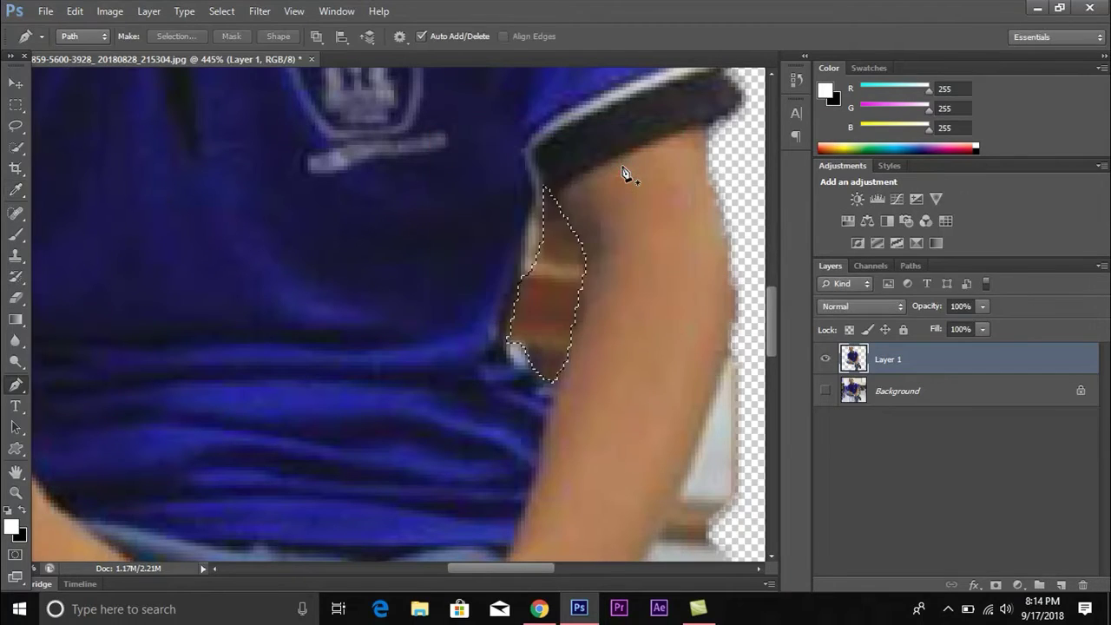
key(Delete)
Start a new pen path from the forearm edge down along the hand
scroll(623, 173, down, 3)
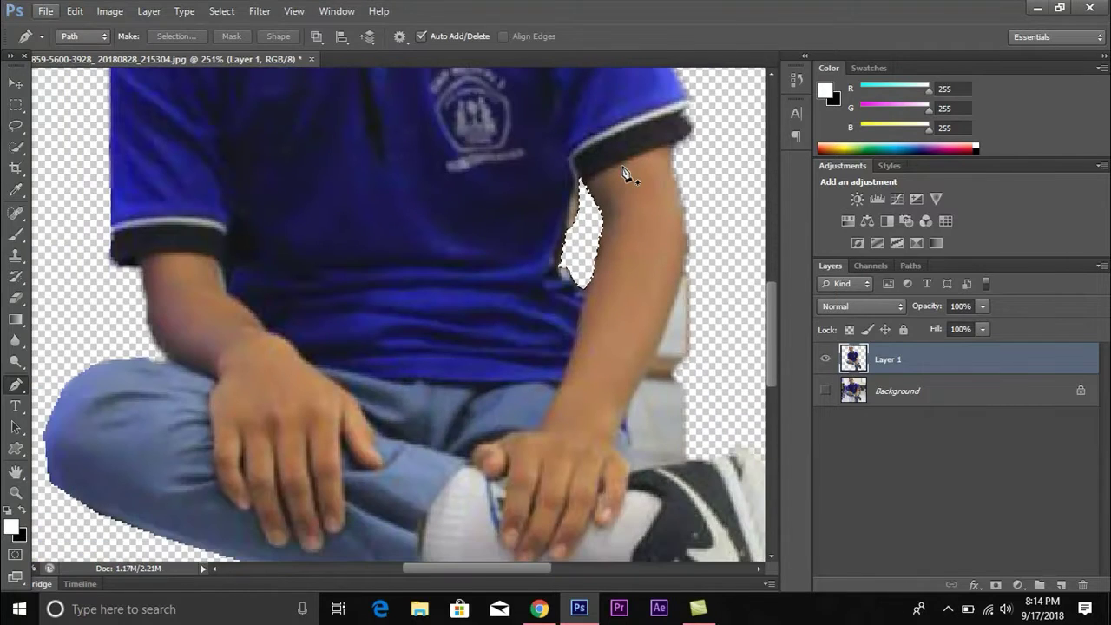
scroll(625, 178, up, 2)
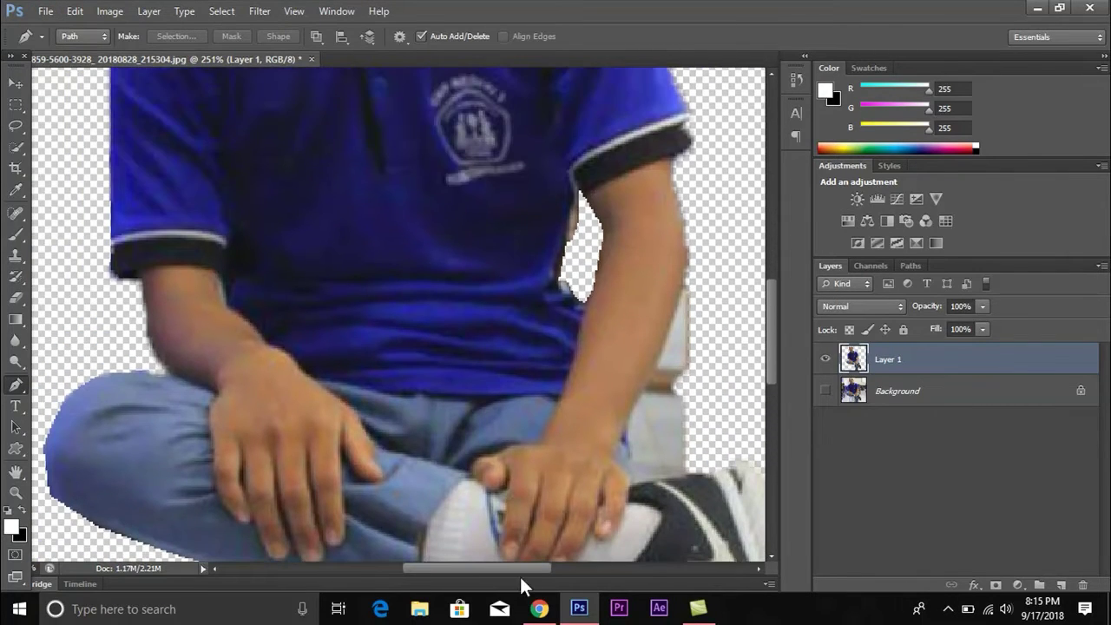
drag(526, 568, 551, 568)
scroll(551, 451, up, 2)
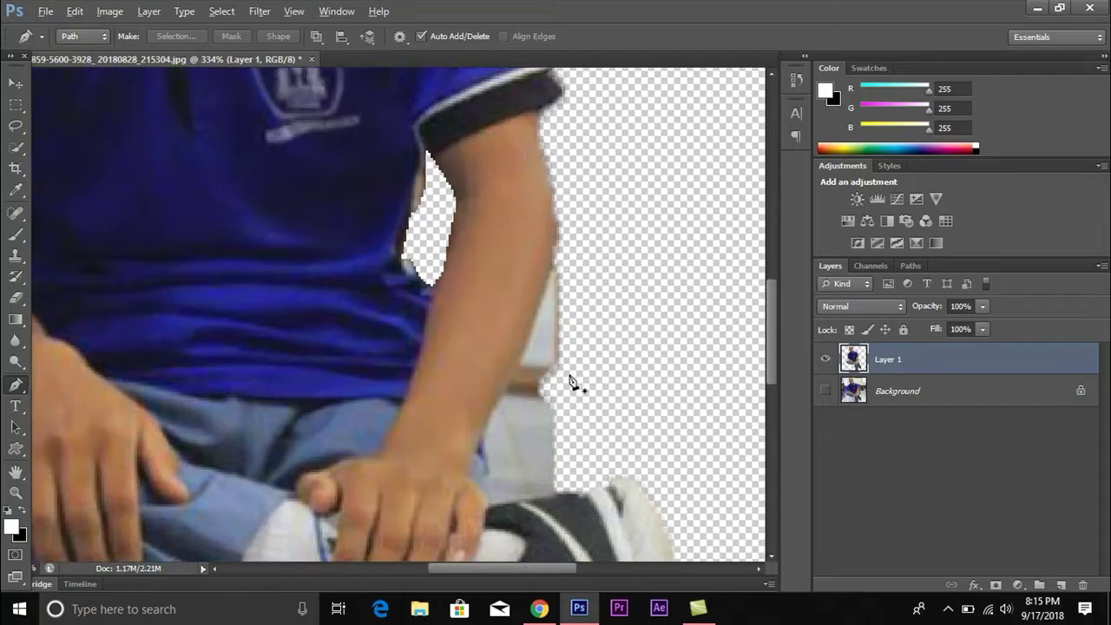
scroll(564, 382, up, 2)
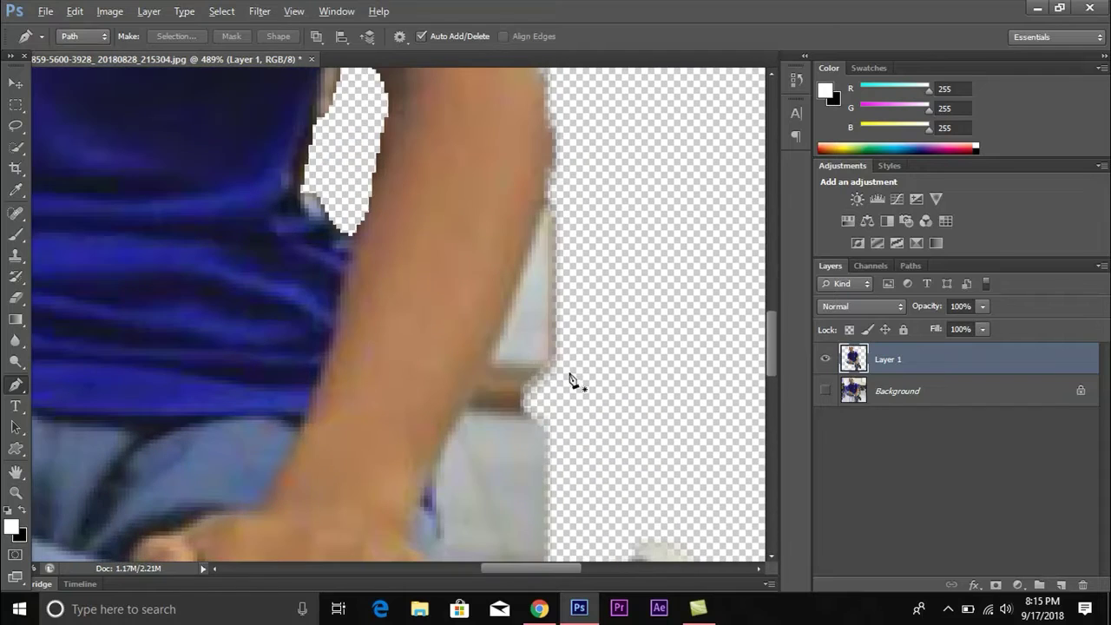
click(543, 200)
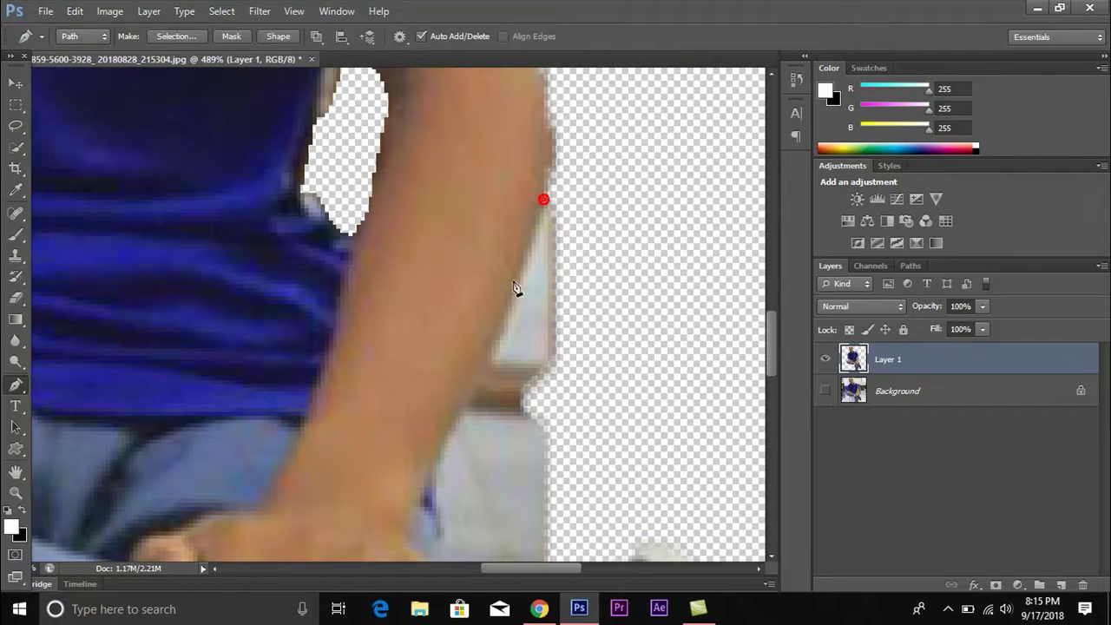
click(455, 420)
scroll(444, 439, down, 2)
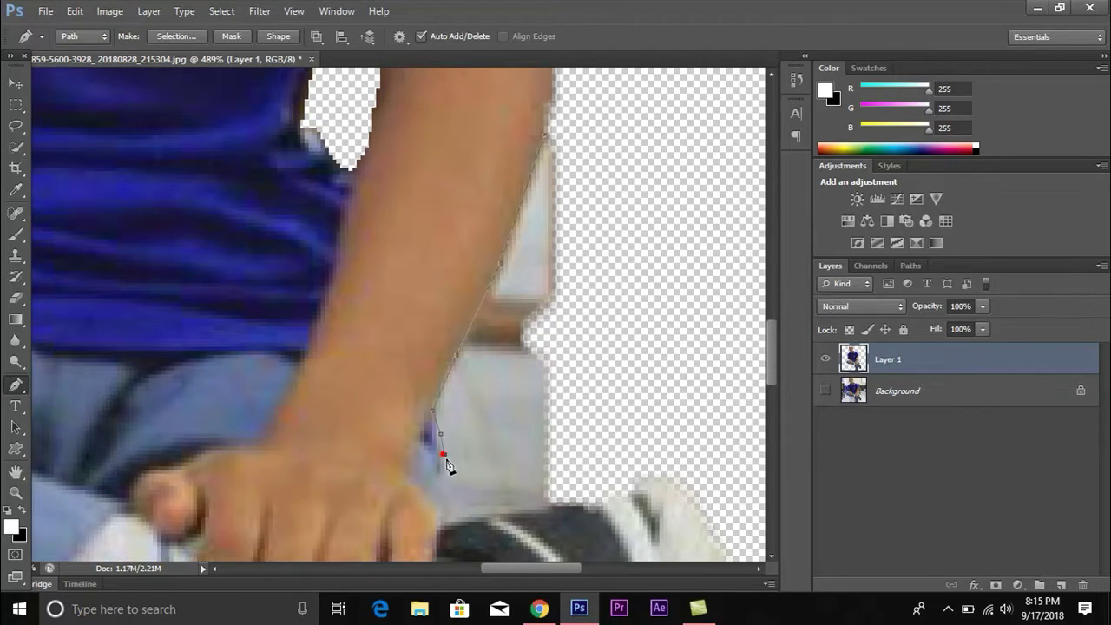
click(441, 469)
click(507, 486)
click(559, 501)
Close the path around the background beside the forearm, delete it with no feathering, and deselect
click(583, 426)
click(611, 258)
click(595, 187)
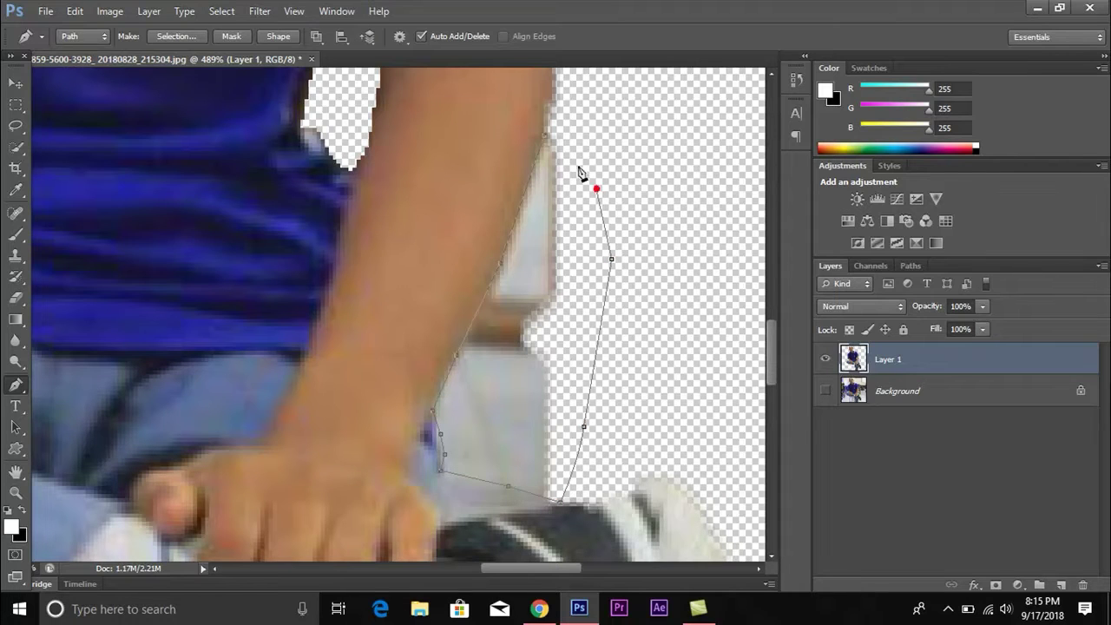
click(544, 136)
right_click(550, 221)
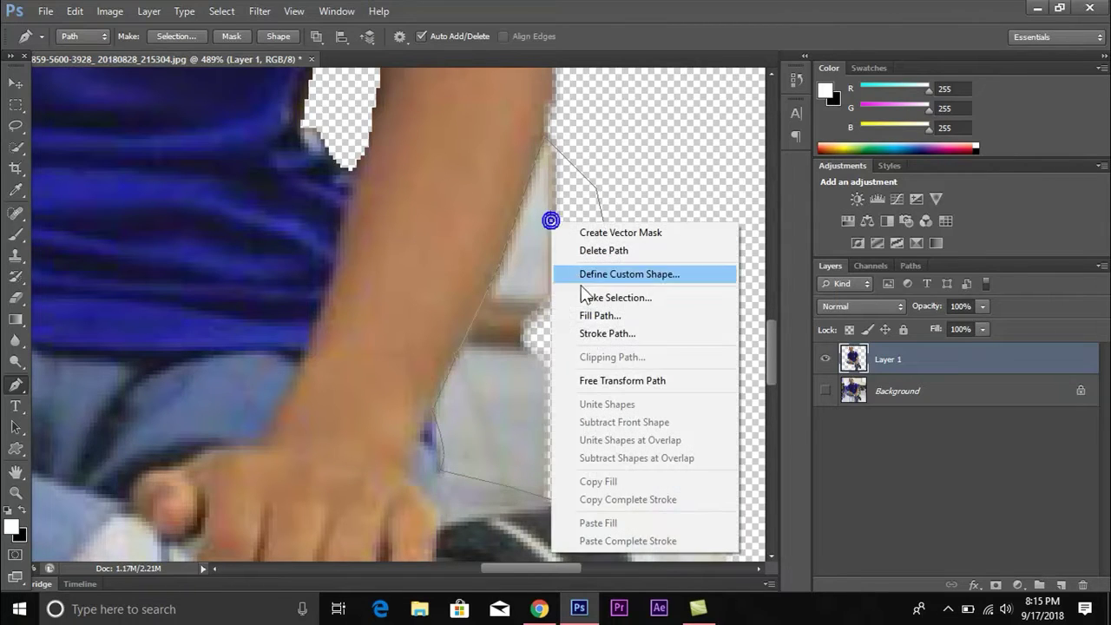
click(601, 304)
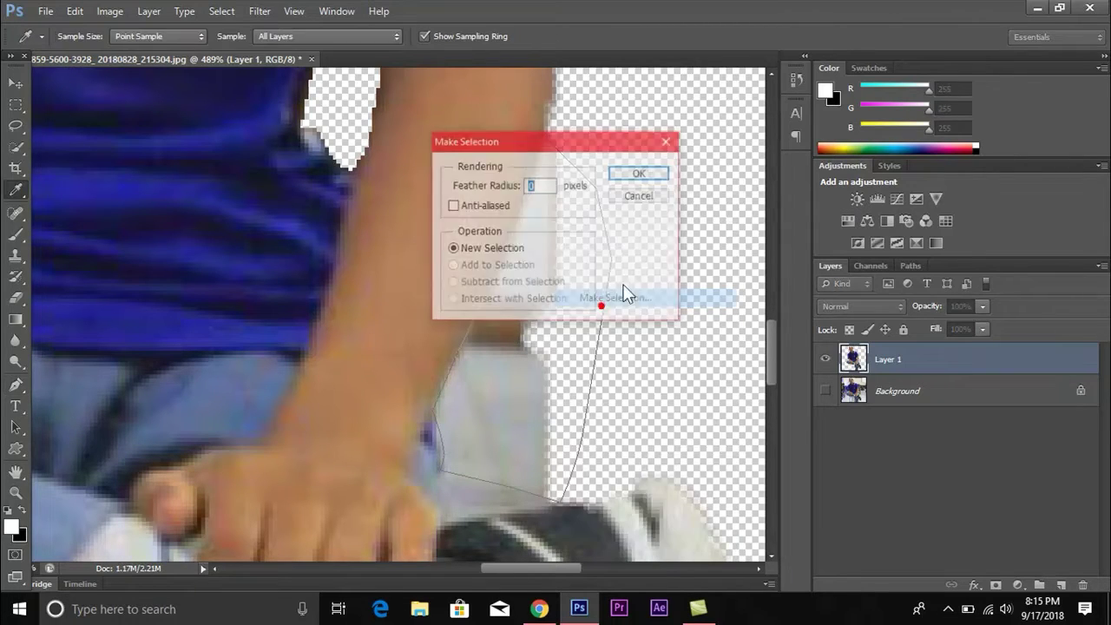
click(657, 176)
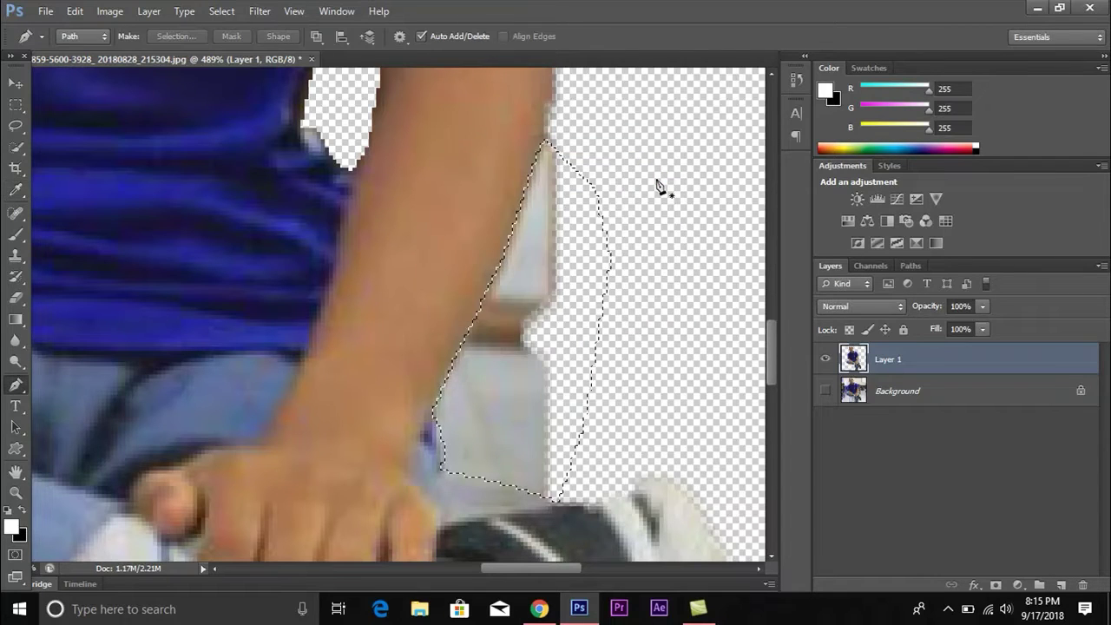
key(Delete)
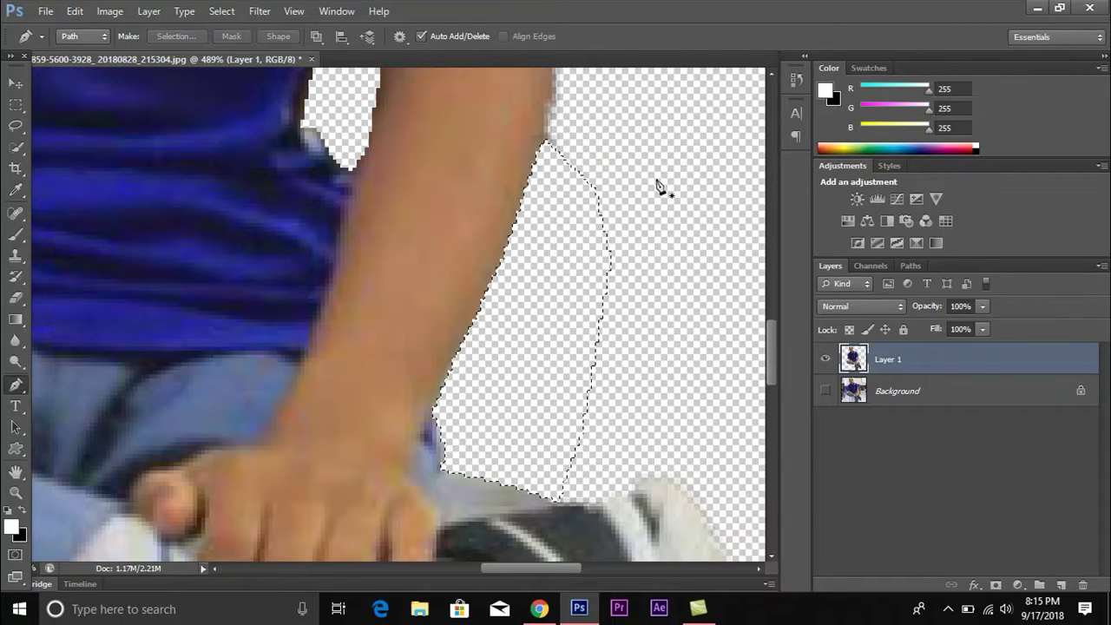
key(ctrl+d)
Shift the cut-out man right and down and scale him to 92.29% width, 89.67% height
scroll(597, 224, down, 3)
scroll(597, 224, down, 1)
scroll(595, 223, down, 1)
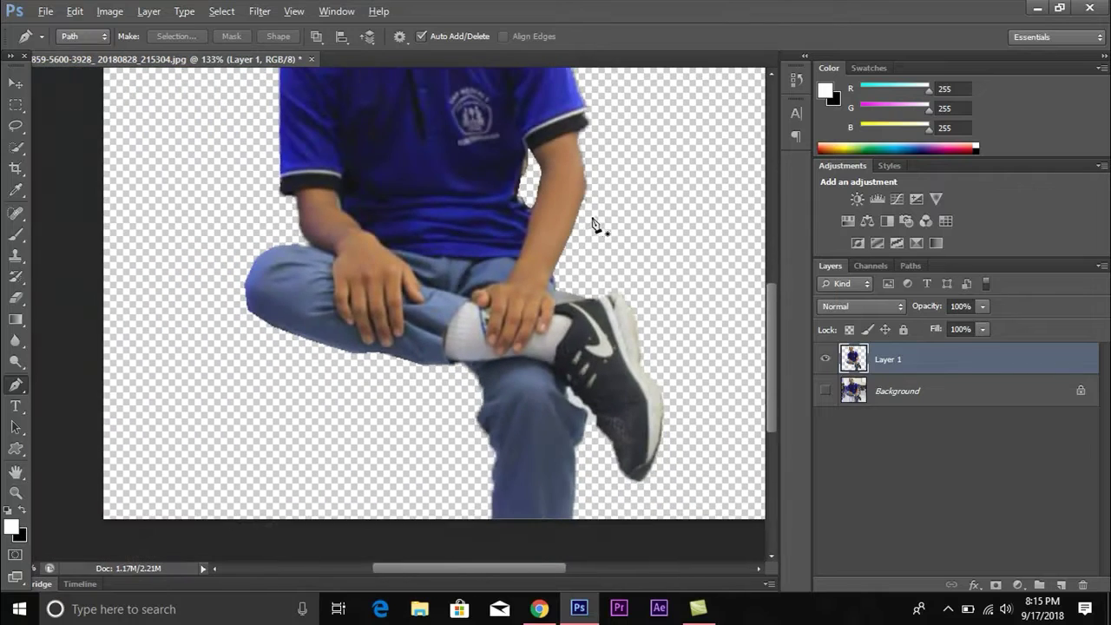
scroll(590, 223, down, 1)
scroll(587, 223, down, 1)
scroll(583, 224, down, 1)
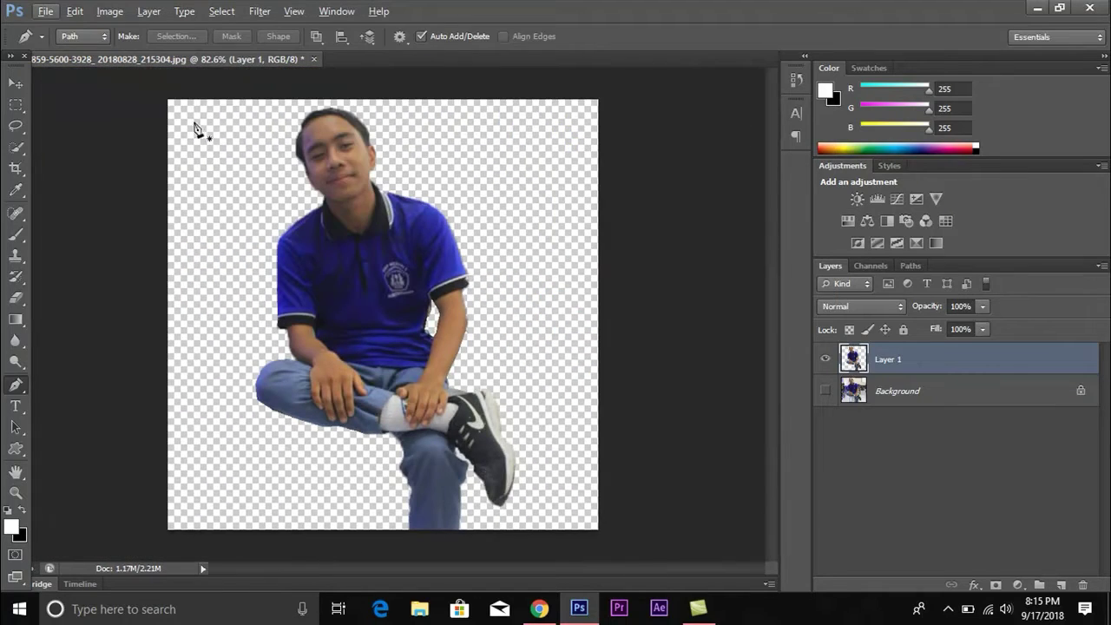
click(17, 83)
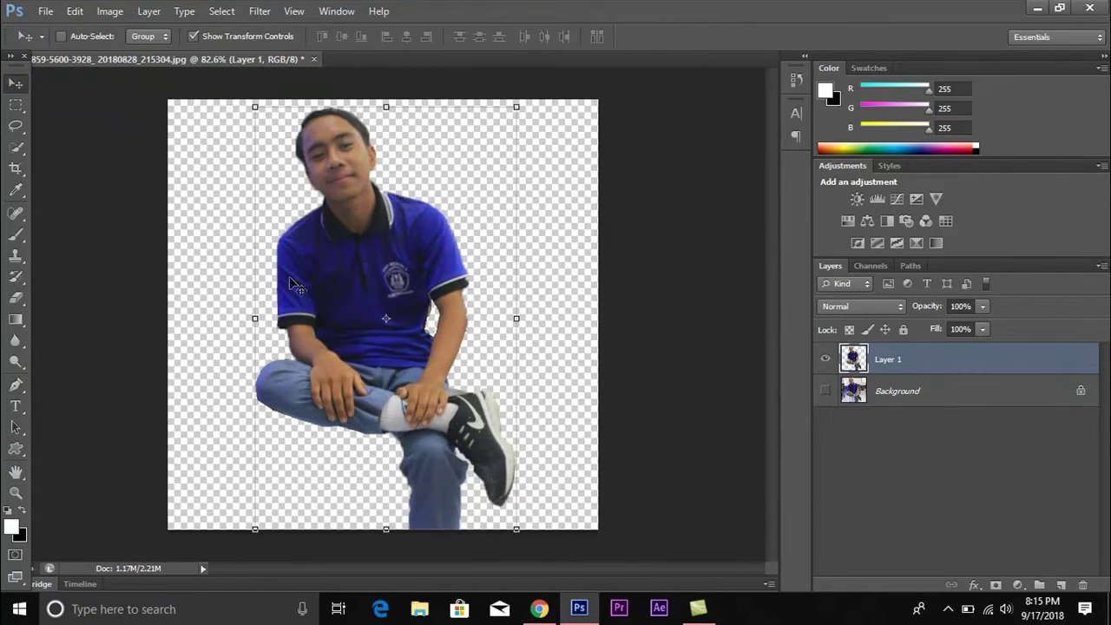
drag(293, 282, 308, 298)
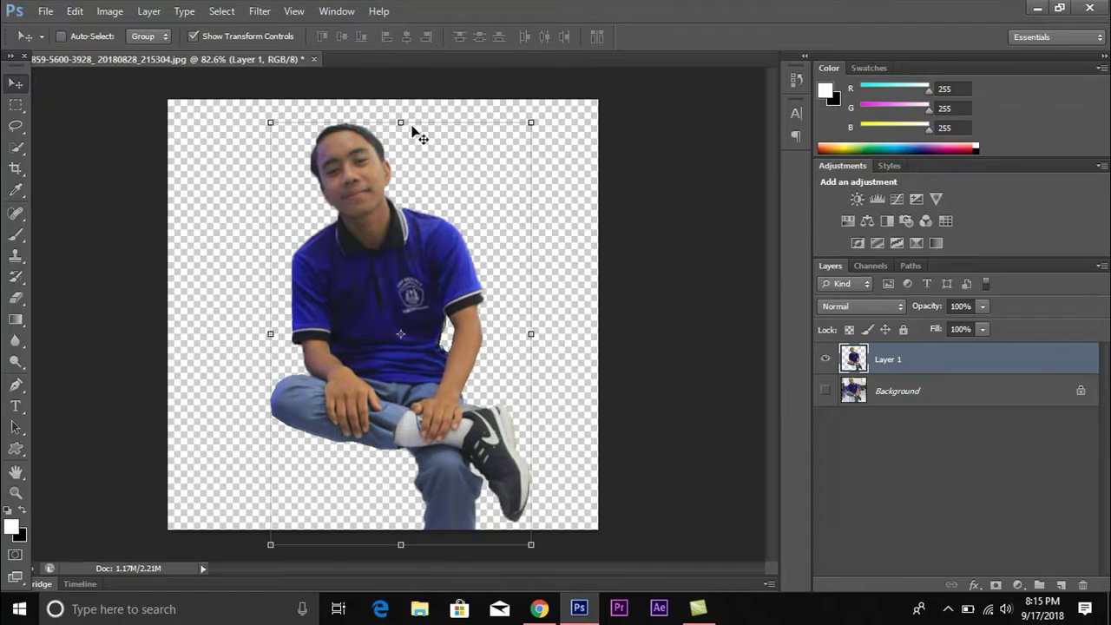
drag(400, 122, 400, 166)
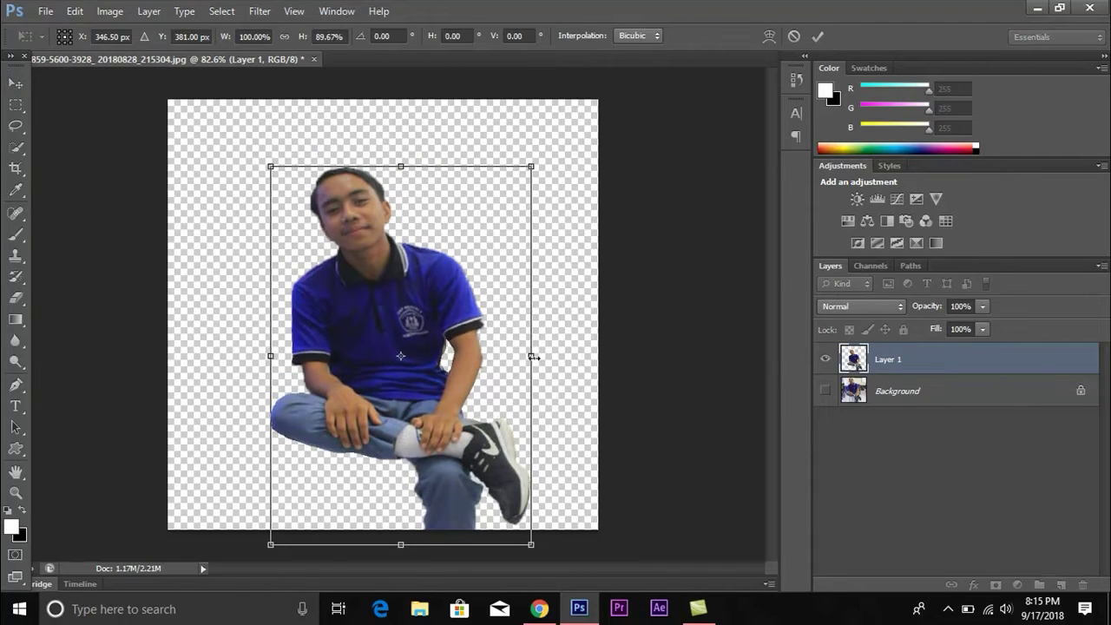
drag(533, 356, 510, 355)
drag(454, 395, 473, 395)
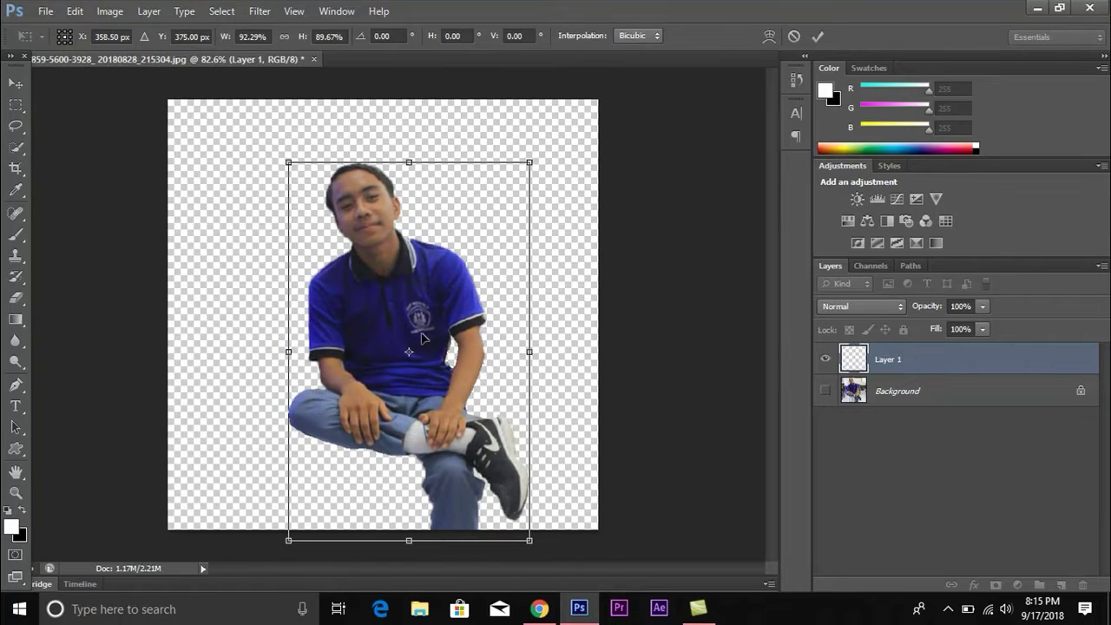
click(15, 83)
click(509, 241)
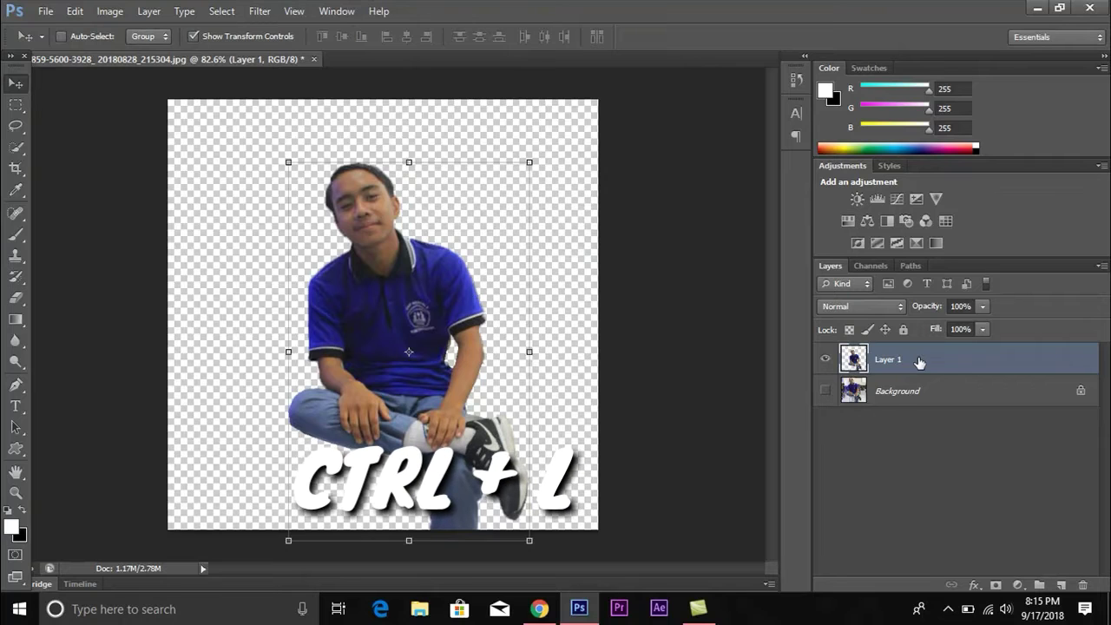
Apply Levels to Layer 1 with input values 32, 1.30 and 230
key(ctrl+l)
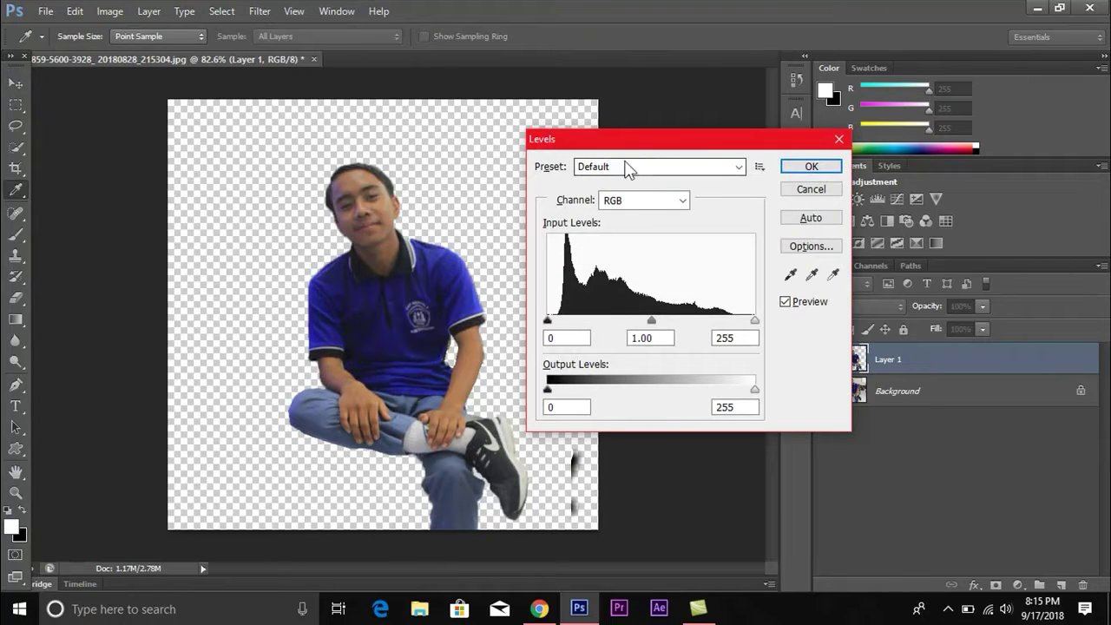
drag(643, 141, 626, 139)
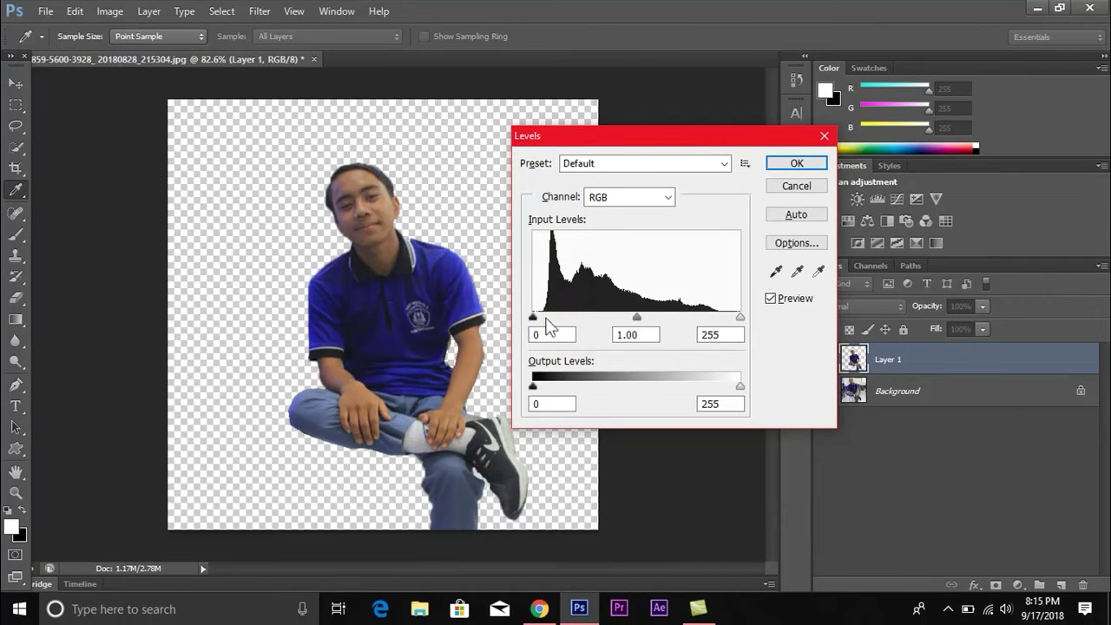
drag(538, 320, 545, 317)
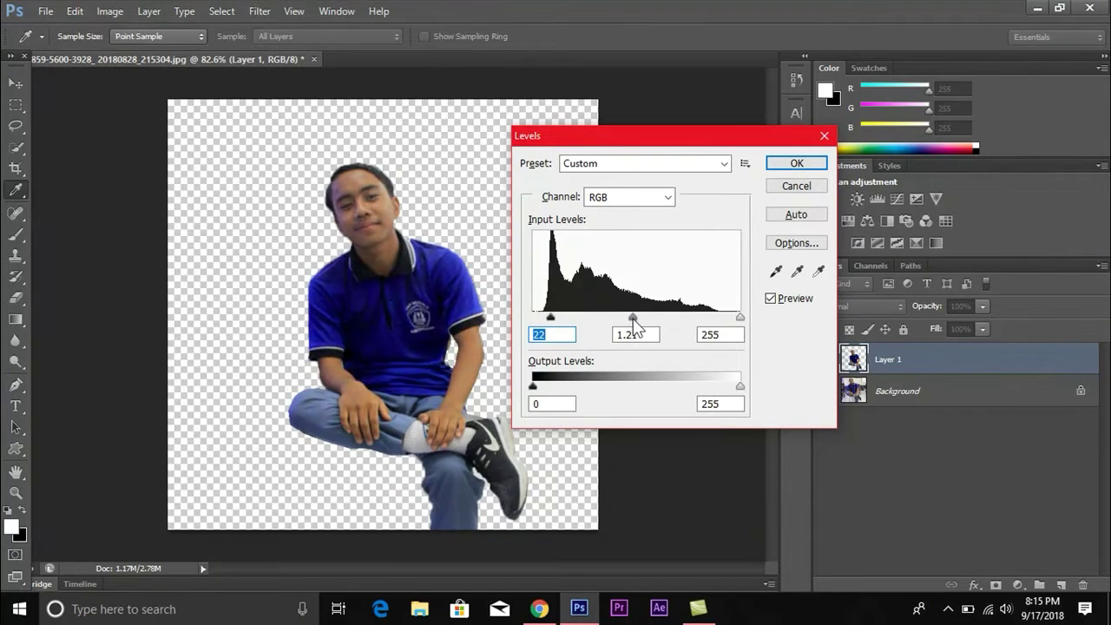
drag(633, 317, 633, 321)
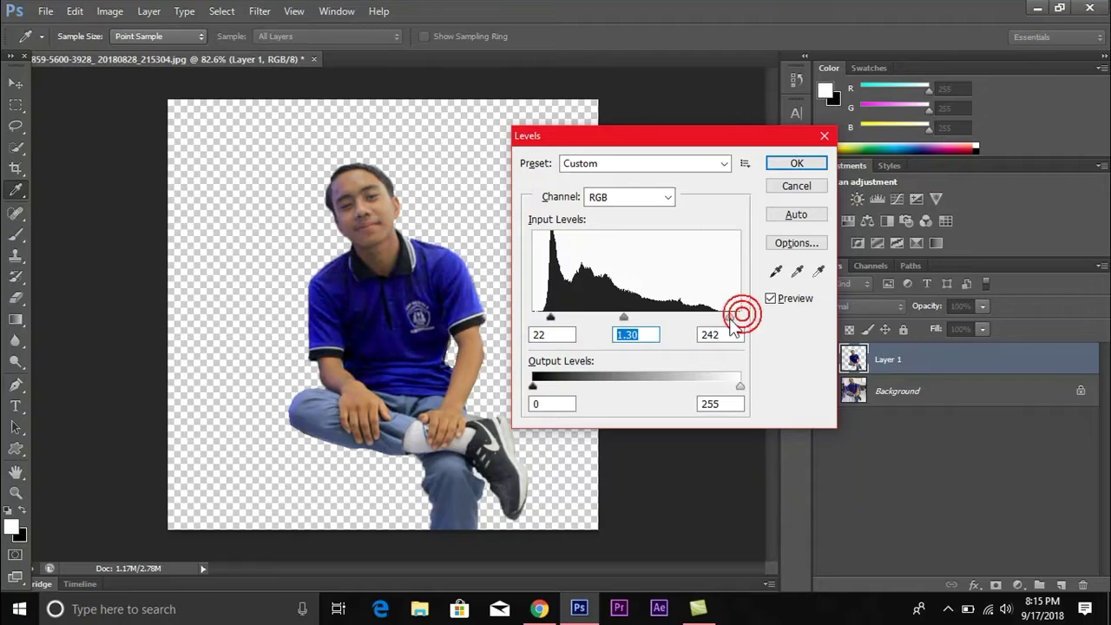
drag(742, 317, 719, 318)
drag(558, 322, 562, 325)
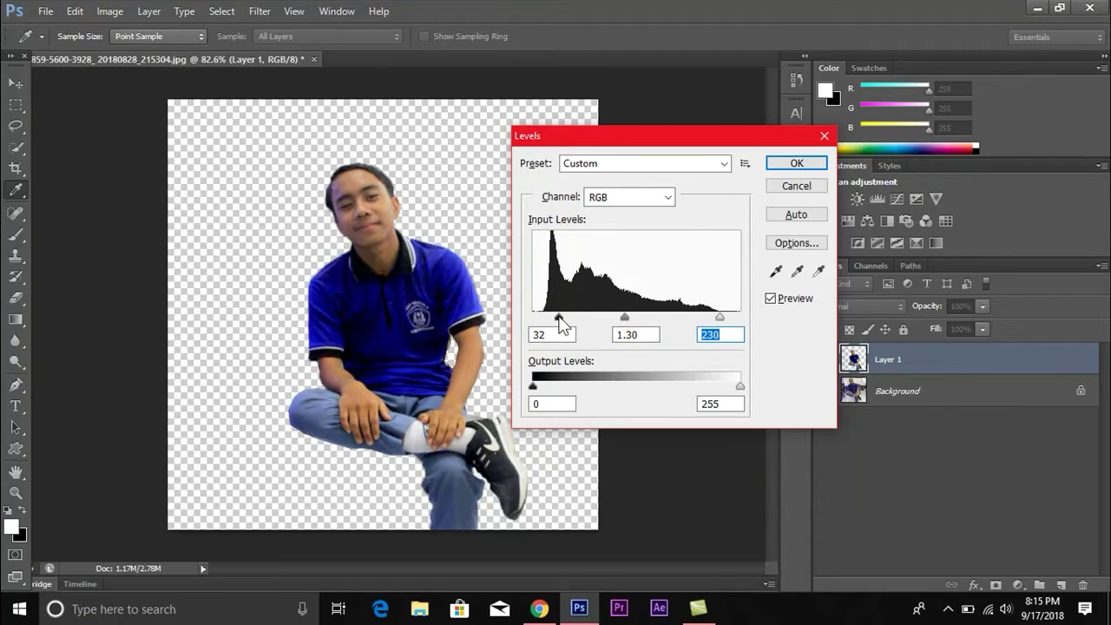
click(788, 167)
key(v)
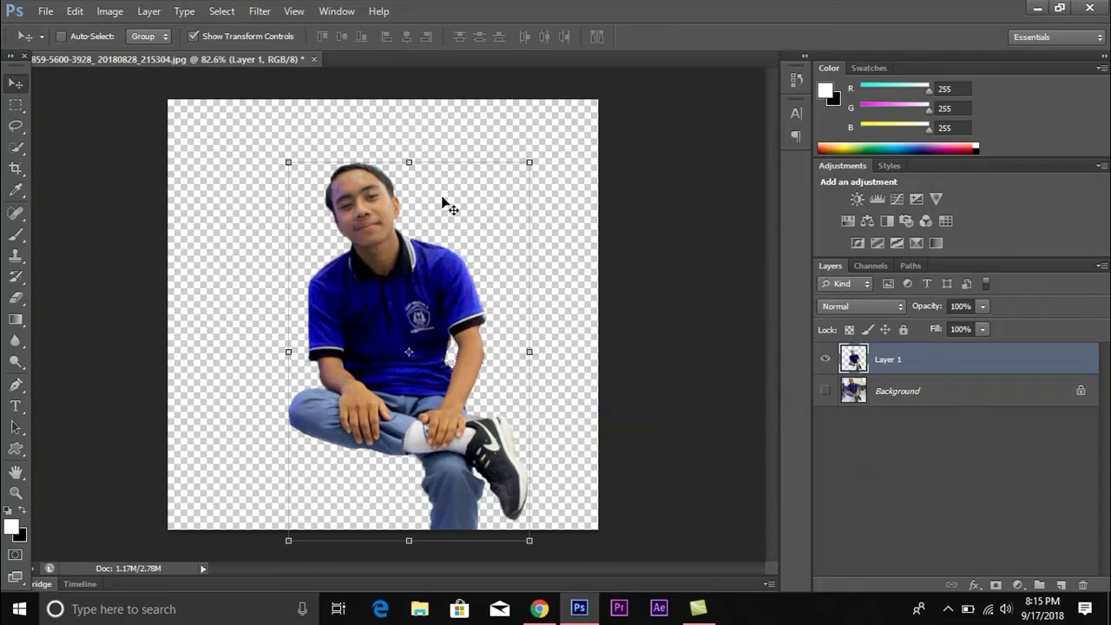
Place images.jpg and stretch it to all four canvas edges, then commit the placement
click(44, 11)
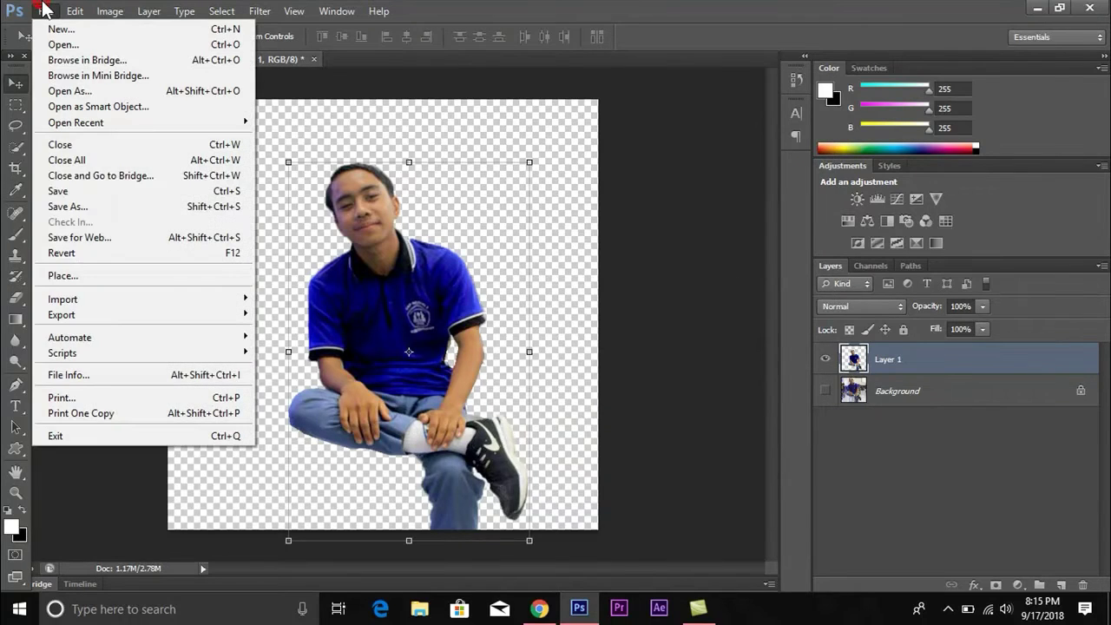
click(89, 278)
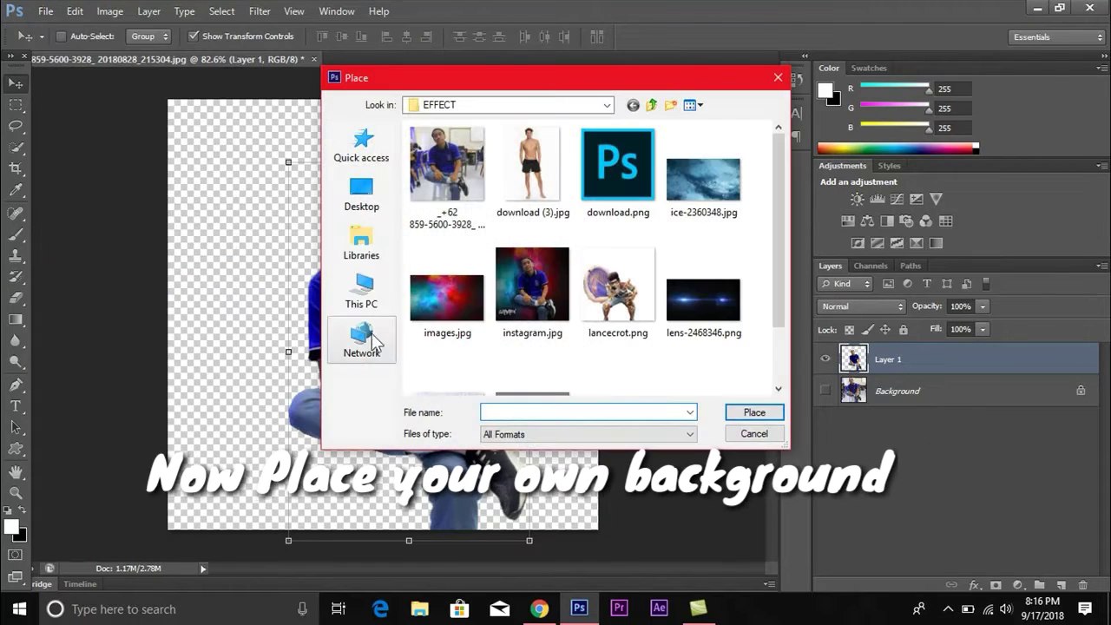
click(445, 287)
click(754, 412)
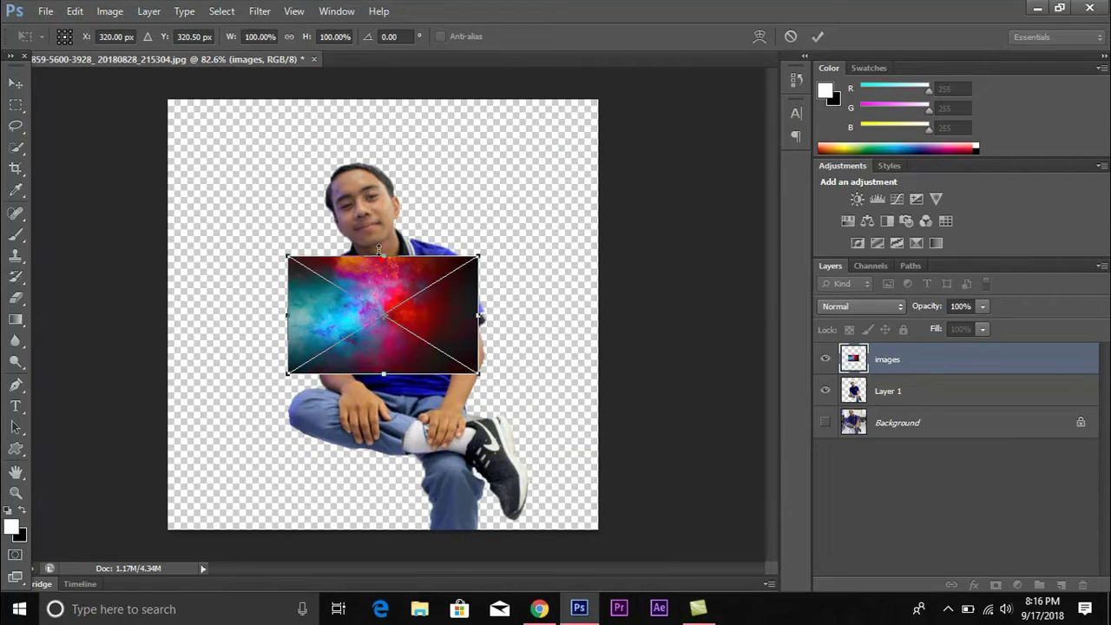
drag(378, 250, 369, 106)
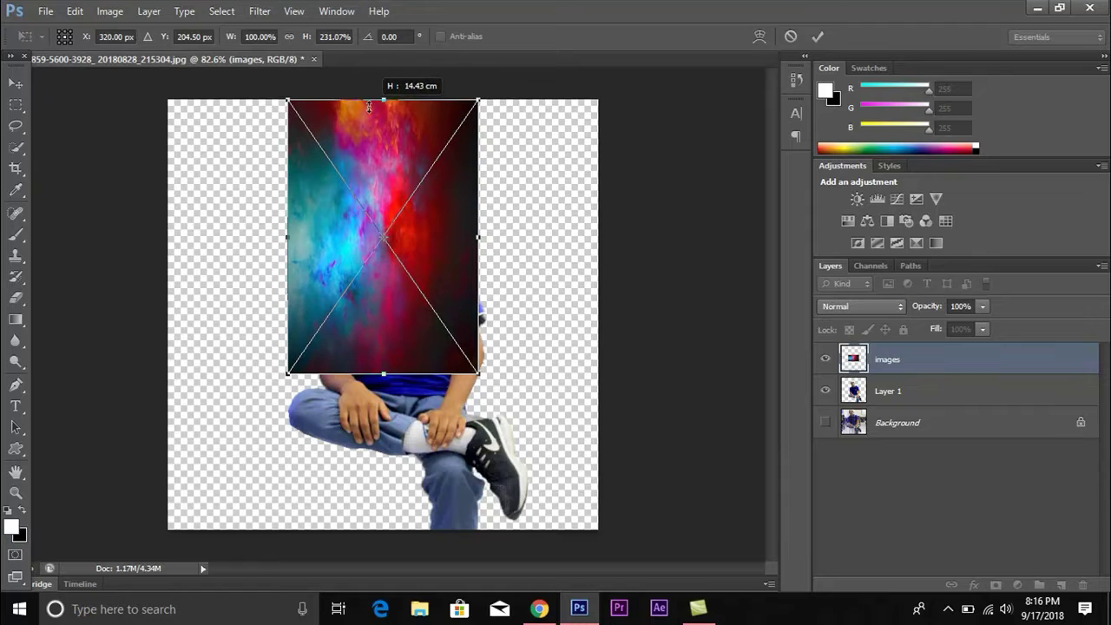
drag(384, 373, 385, 528)
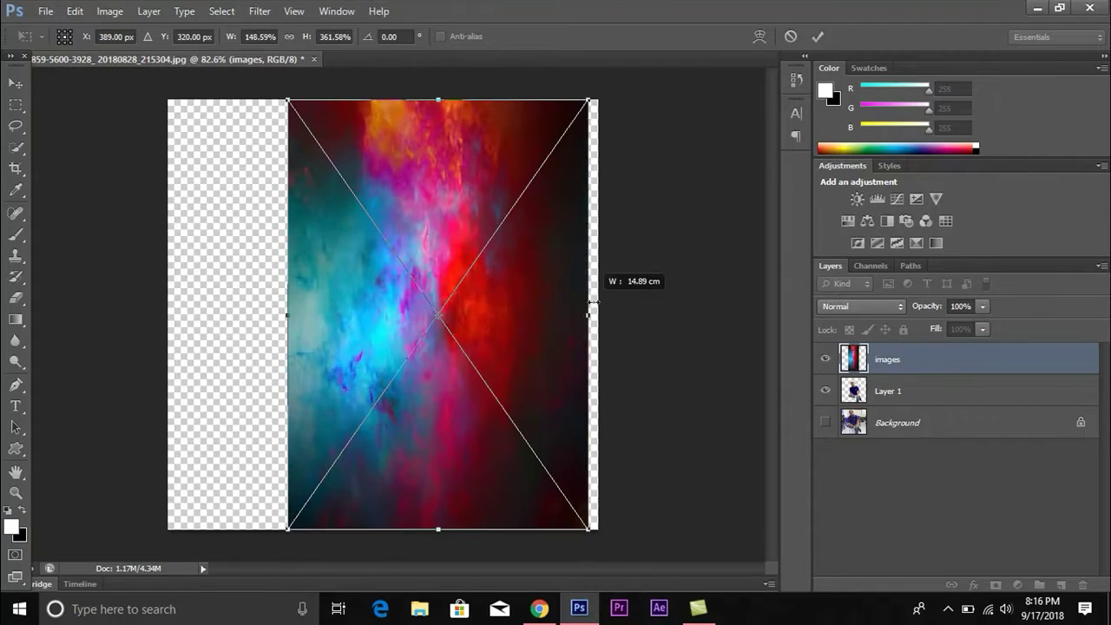
drag(499, 312, 617, 312)
drag(286, 316, 168, 316)
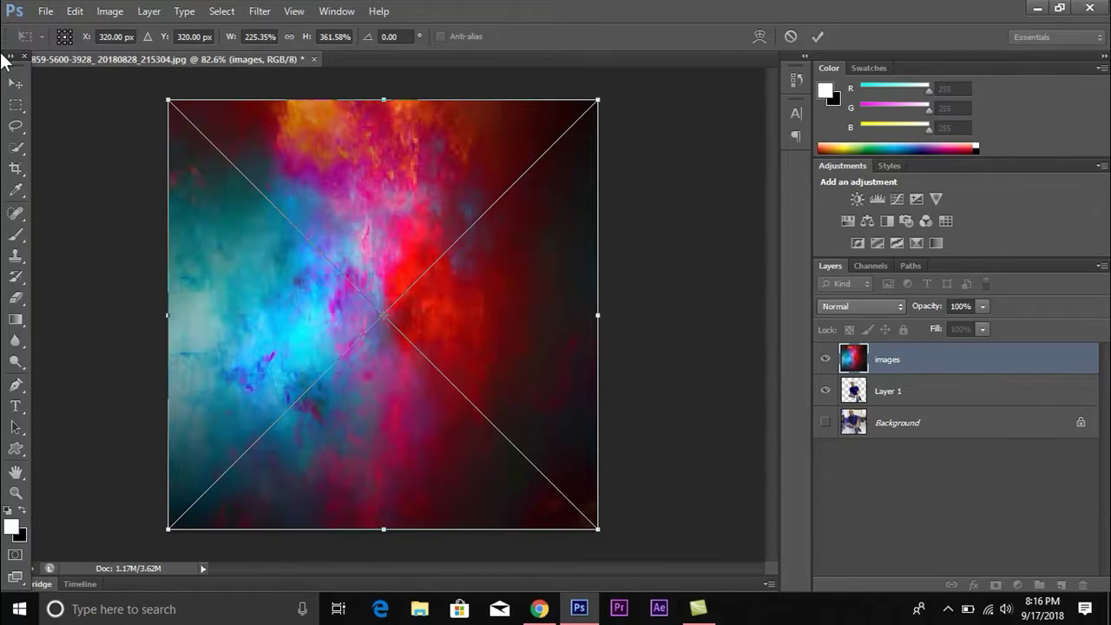
click(14, 83)
click(458, 241)
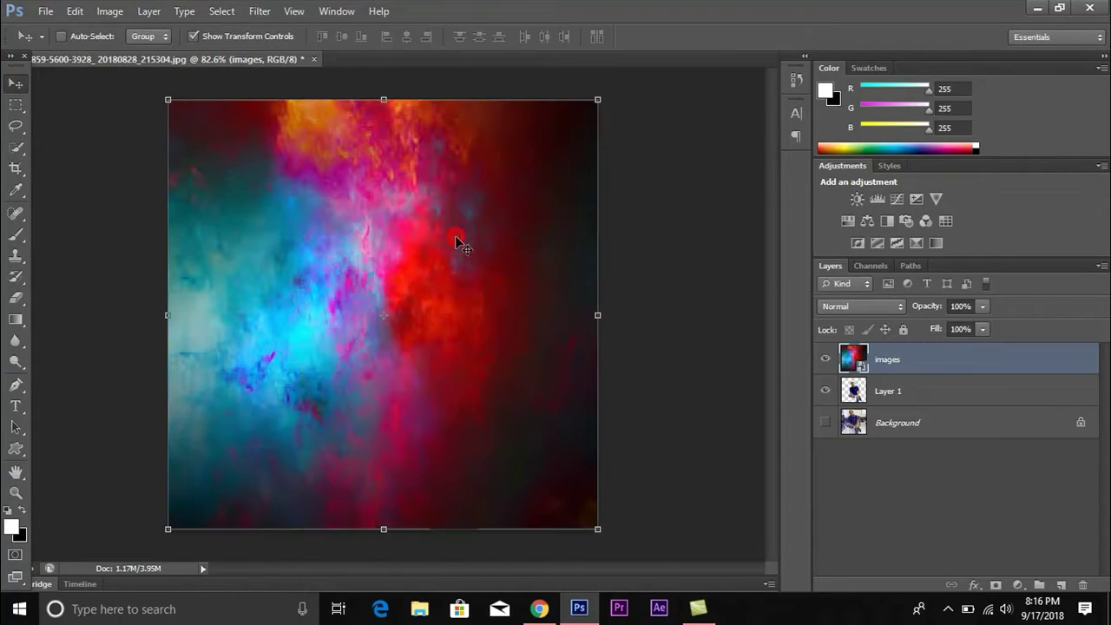
Move the nebula 'images' layer beneath Layer 1 in the layer stack
drag(966, 379, 944, 404)
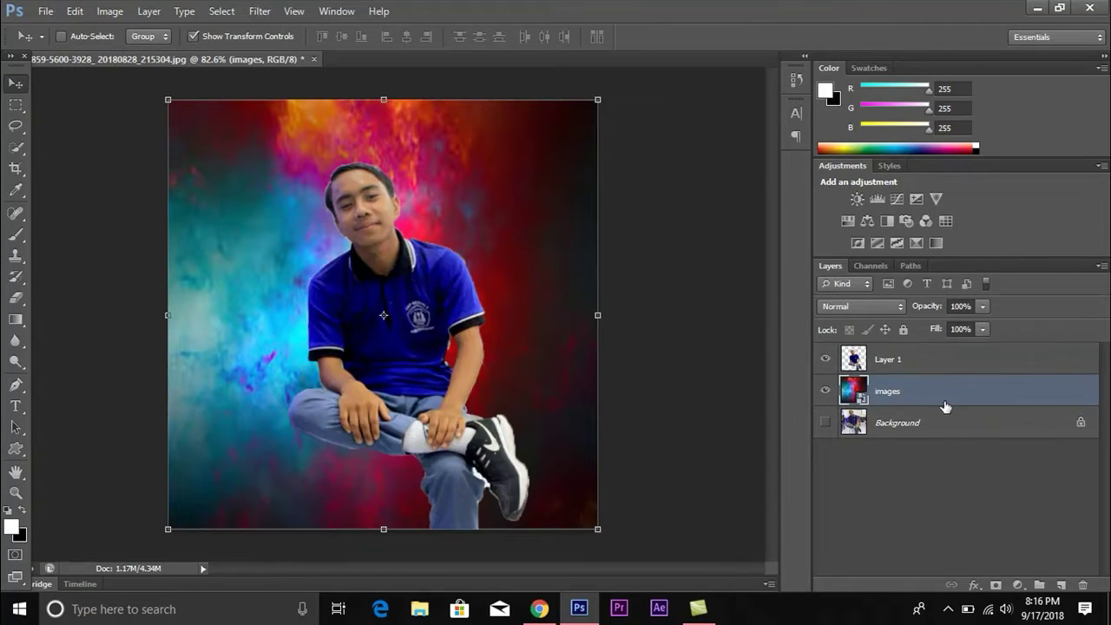
click(952, 472)
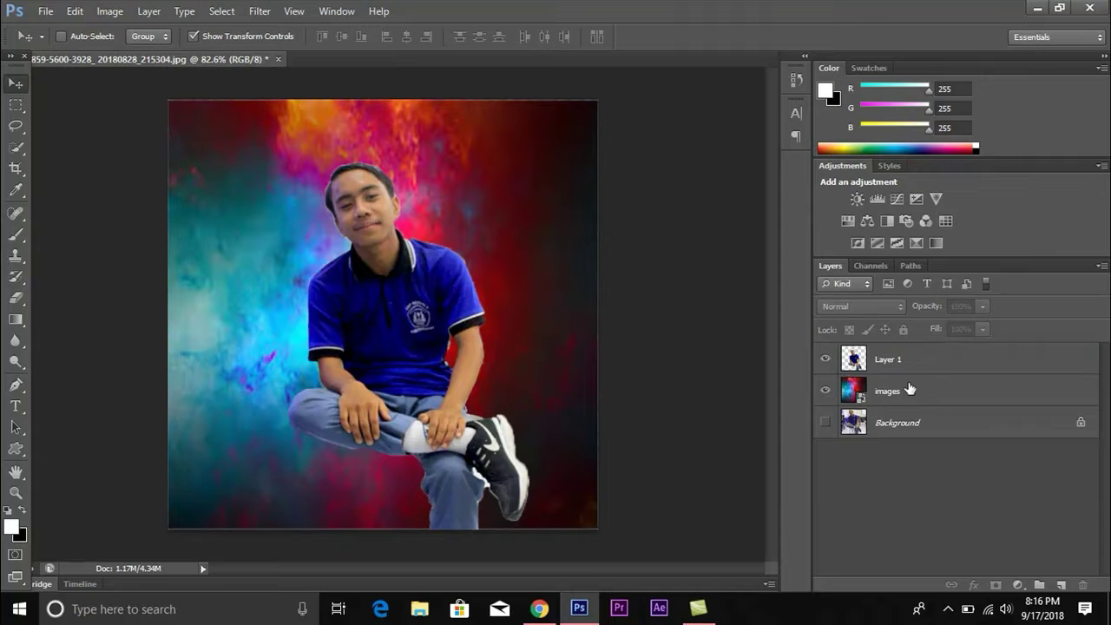
click(941, 383)
Apply a Stroke layer effect to the images layer via Blending Options
right_click(939, 379)
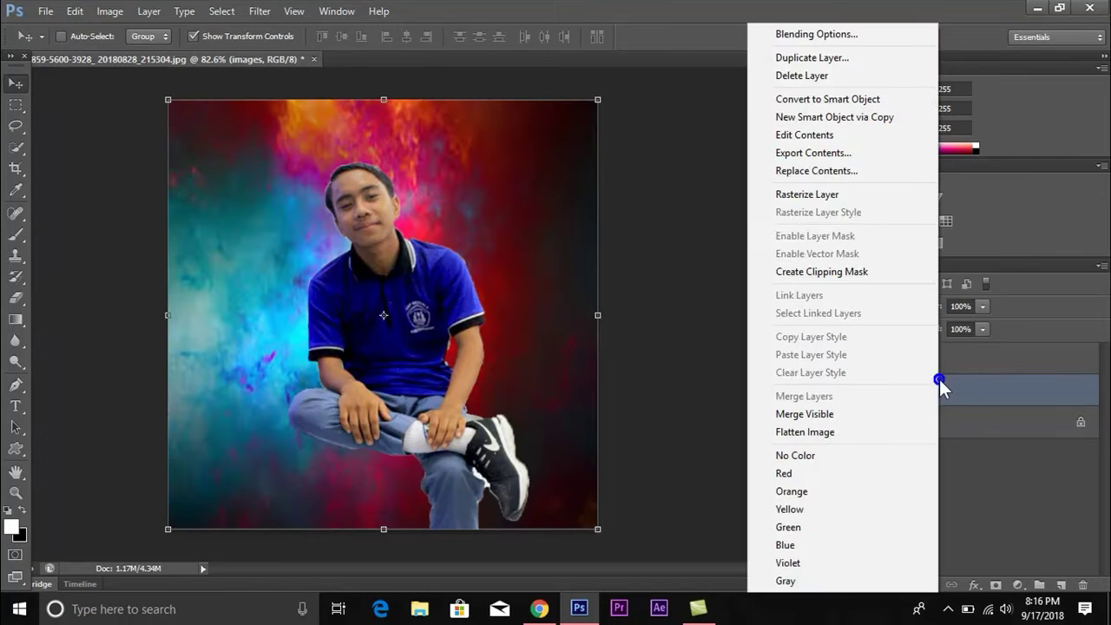
click(857, 39)
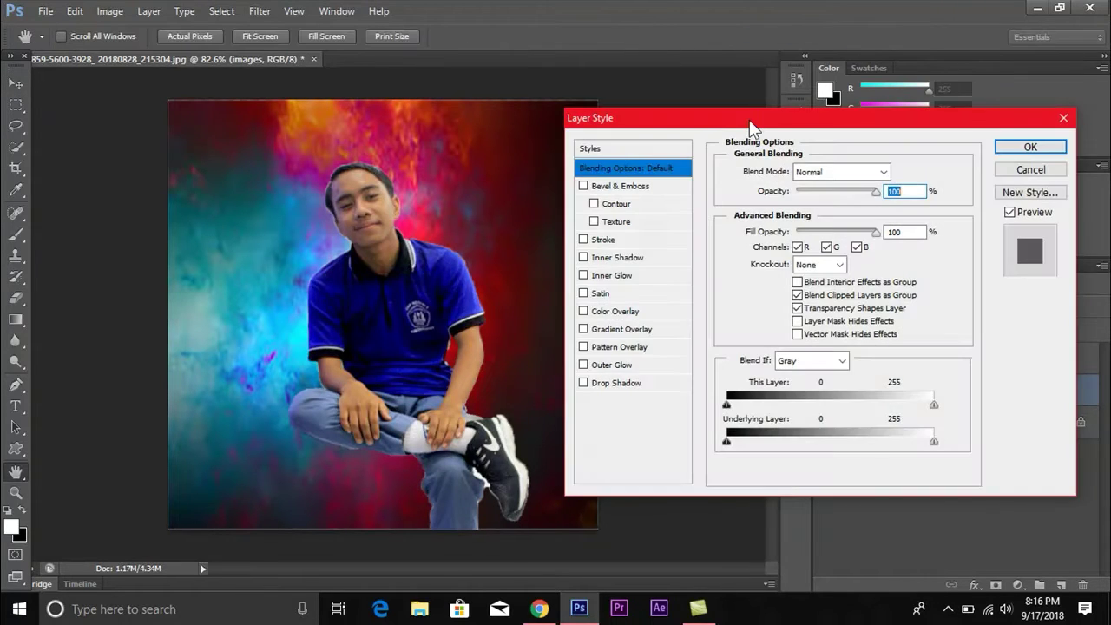
drag(749, 119, 787, 124)
click(621, 244)
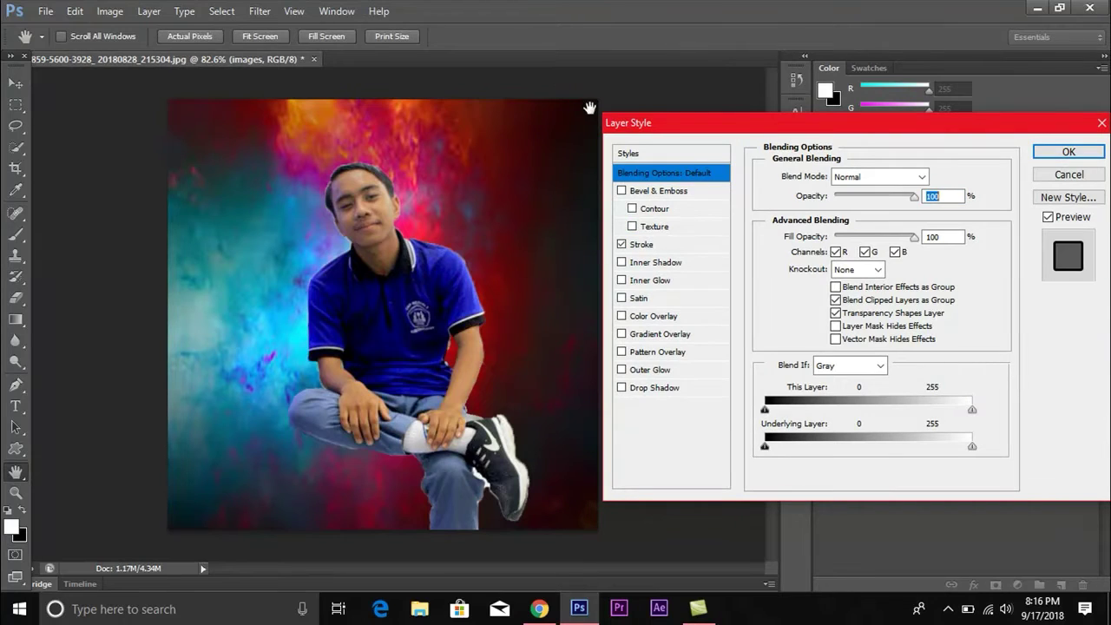
click(1052, 154)
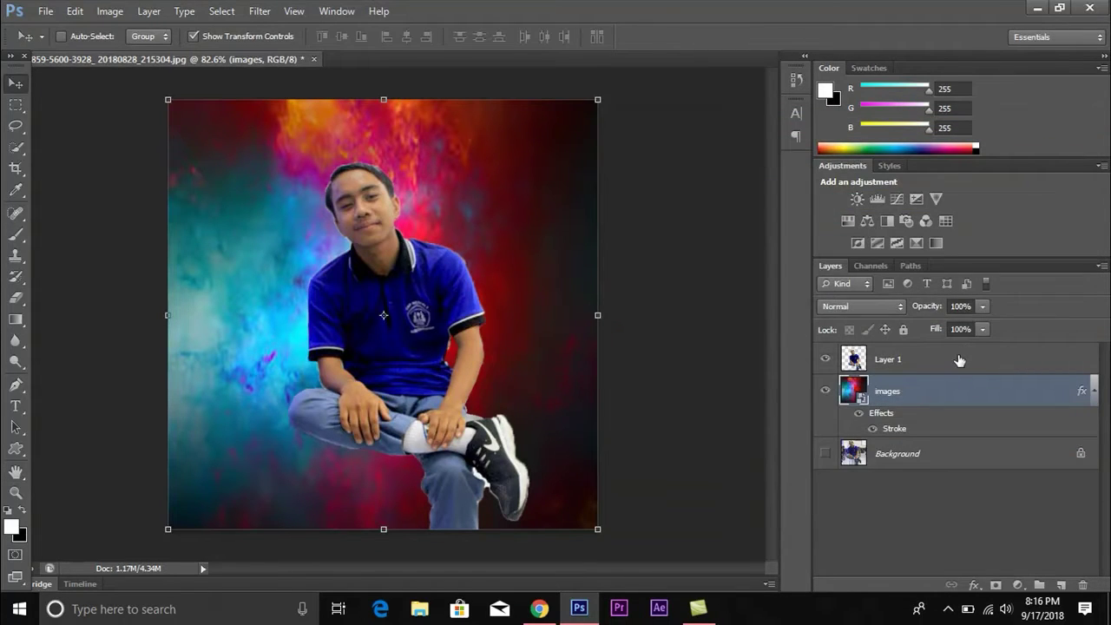
In Layer 1's layer style, enable Stroke around the man and set its size to 1 px
click(957, 360)
double_click(957, 360)
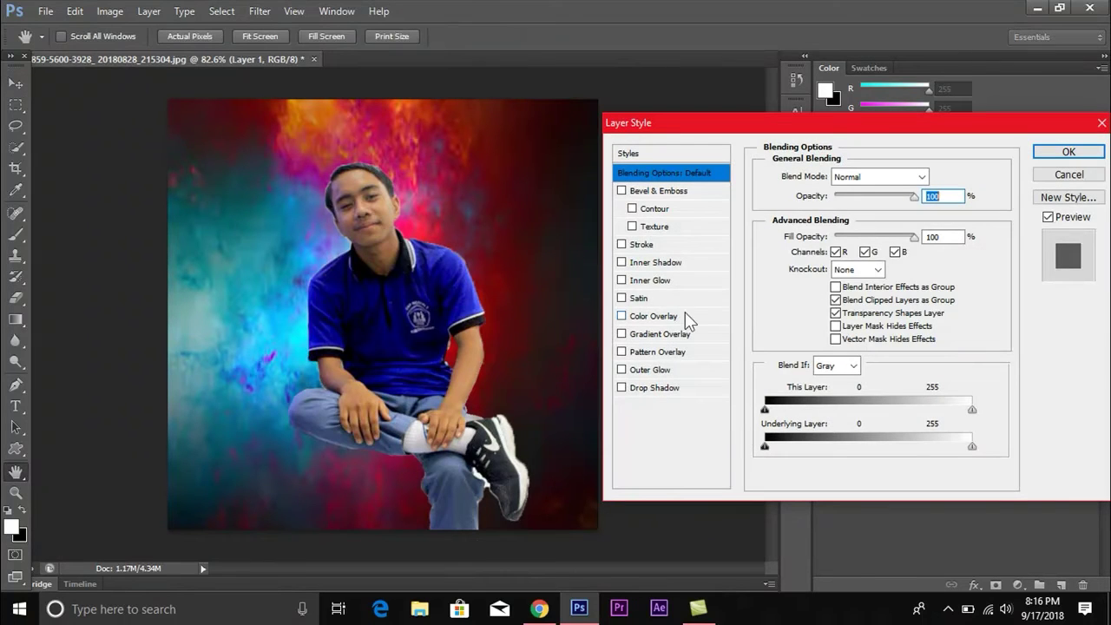
click(622, 245)
click(641, 244)
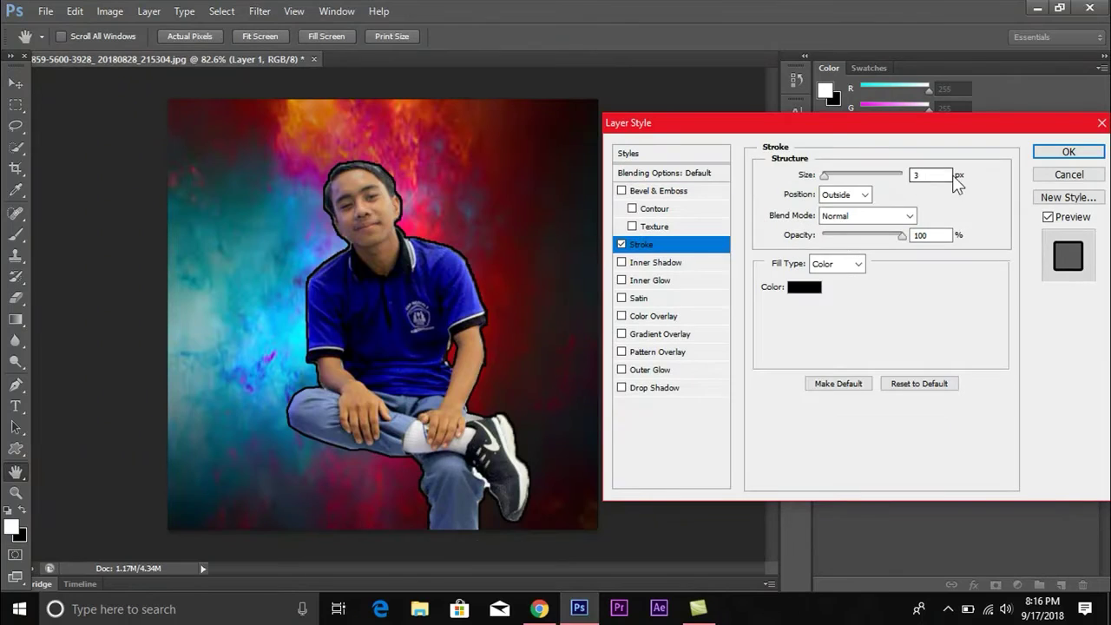
double_click(919, 177)
text(1)
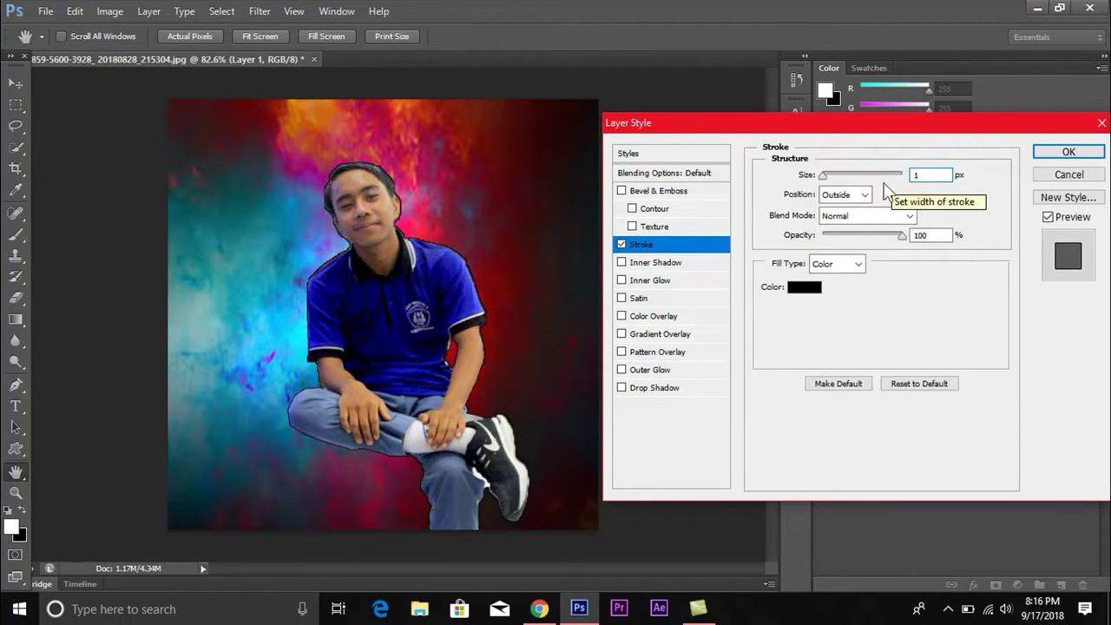
Add a Drop Shadow with 30% spread, 40 px size and greater distance, then apply
click(634, 388)
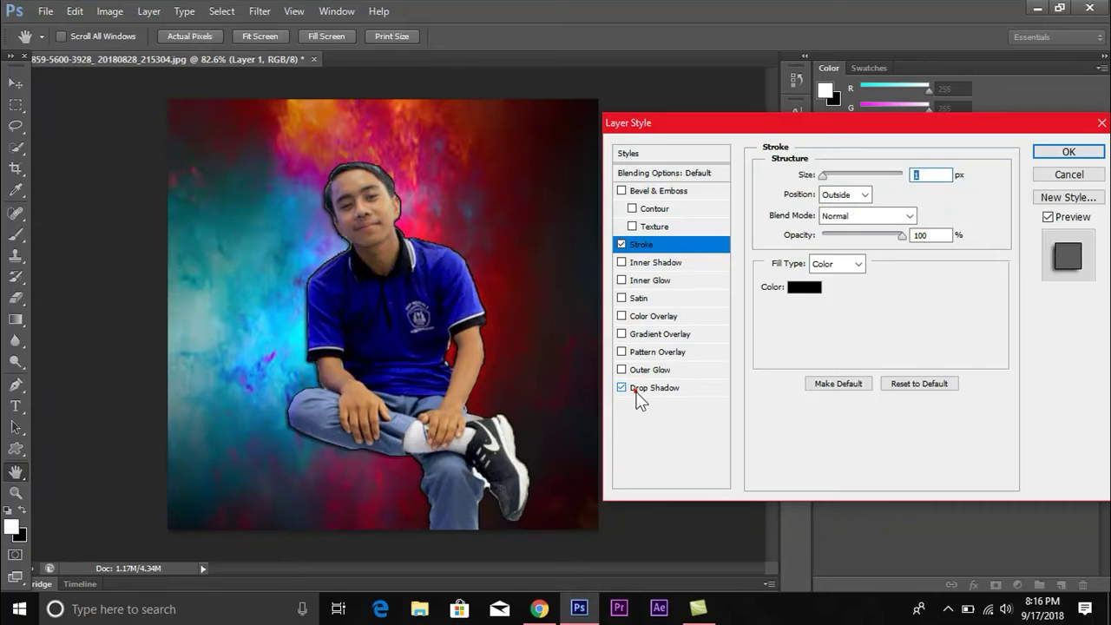
double_click(920, 264)
text(3)
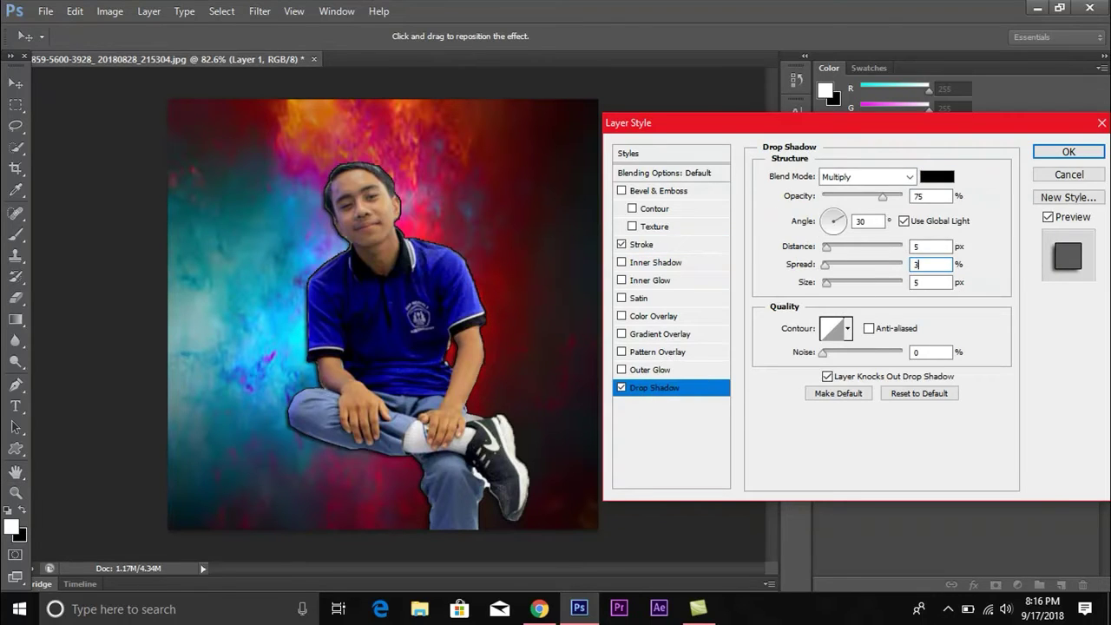
text(0)
key(Tab)
text(4)
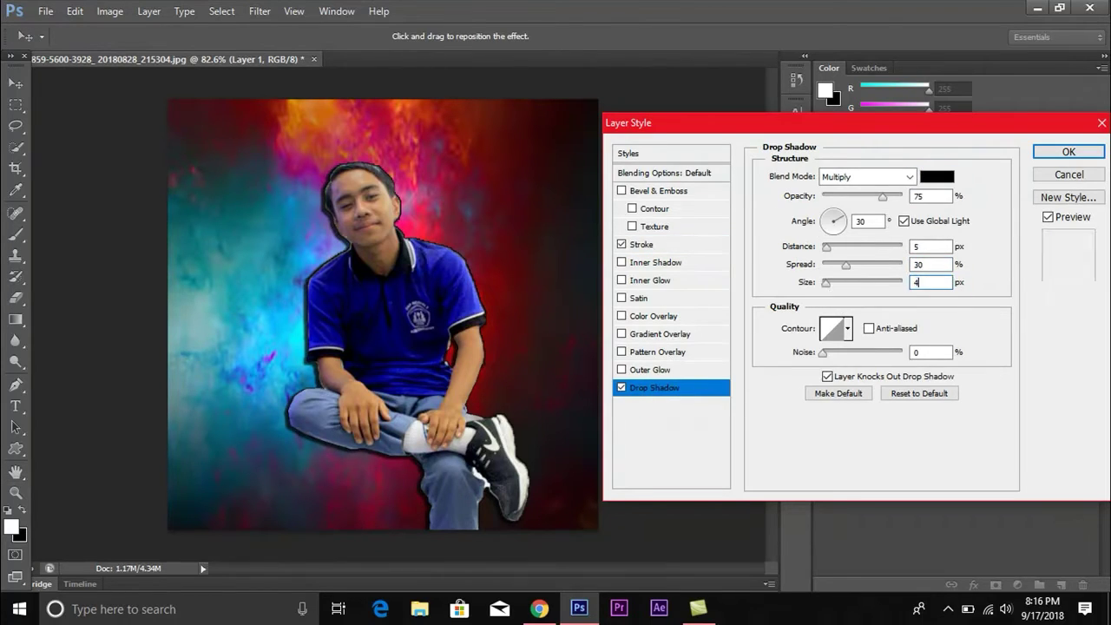
text(0)
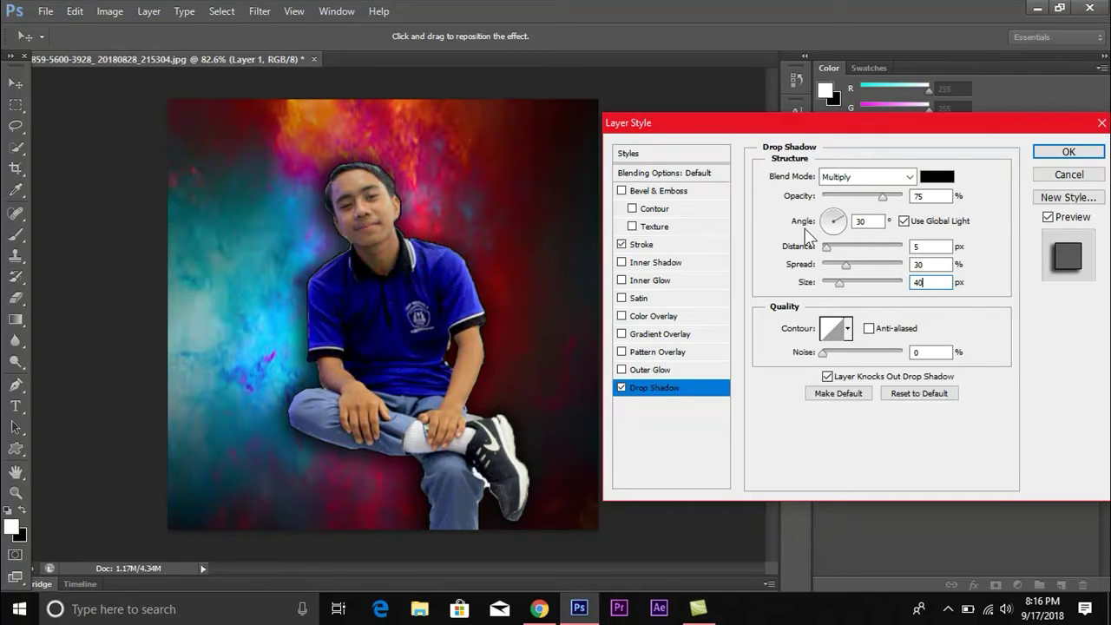
drag(825, 248, 833, 247)
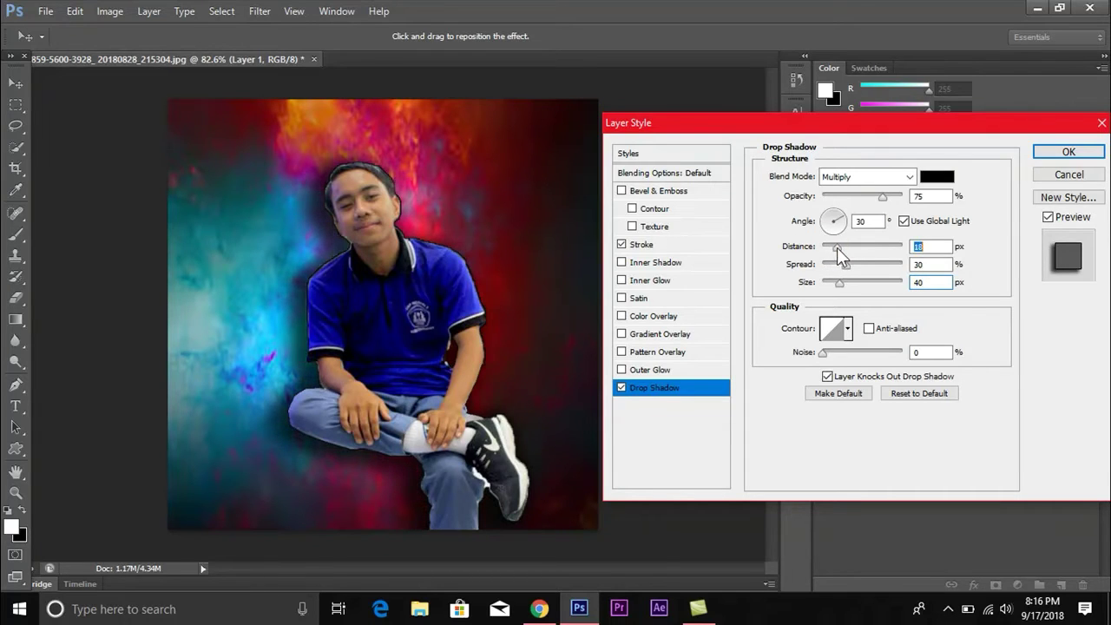
click(1047, 152)
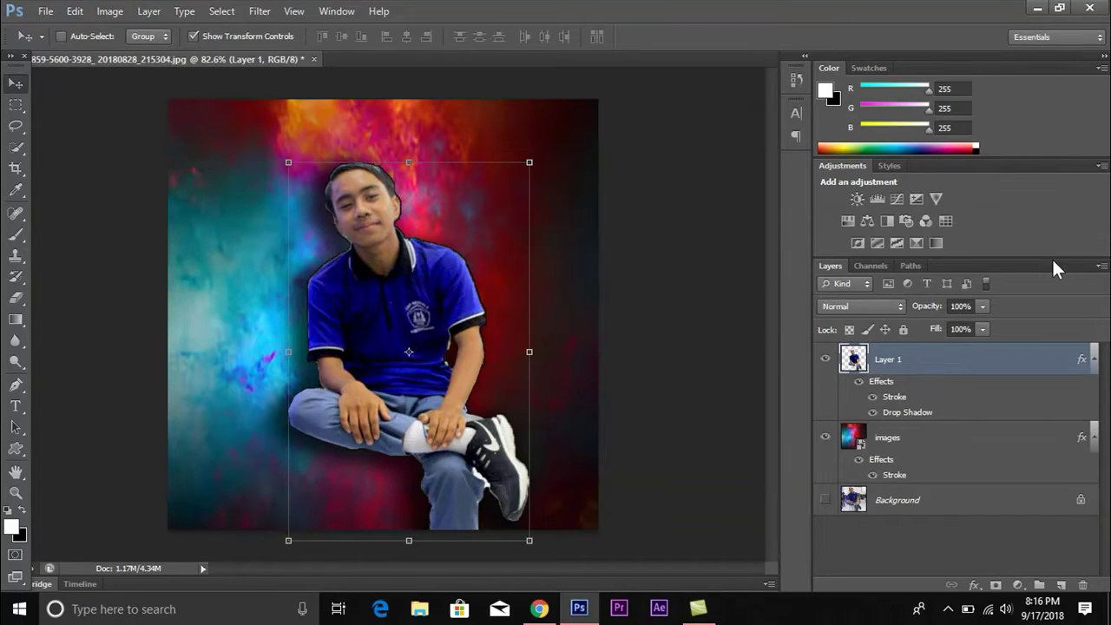
Rename the nebula images layer to 'Background'
click(892, 437)
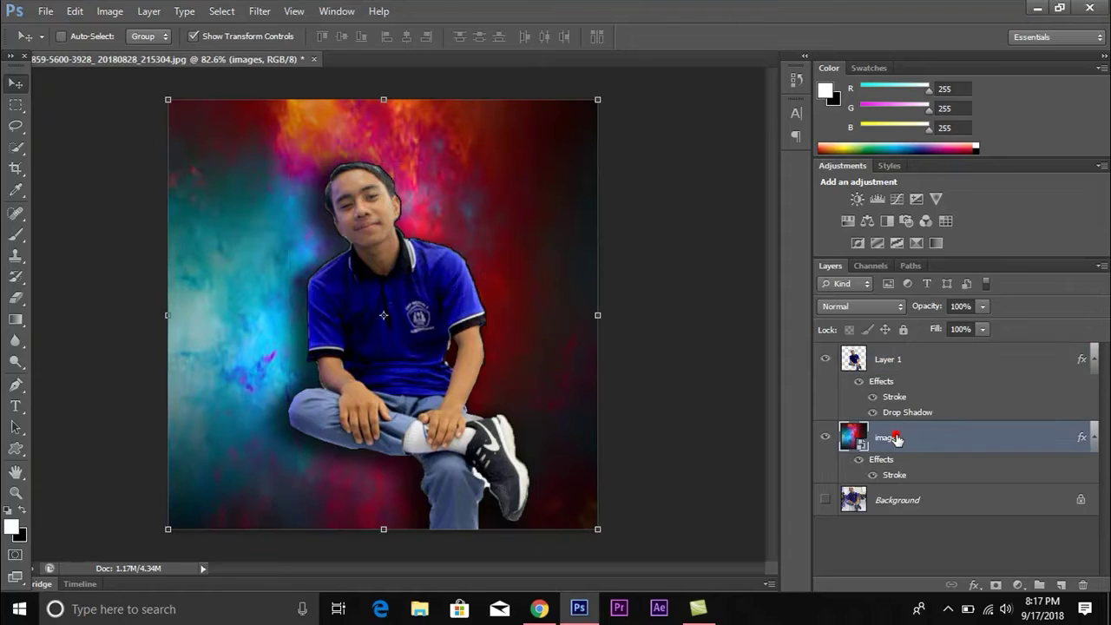
double_click(897, 439)
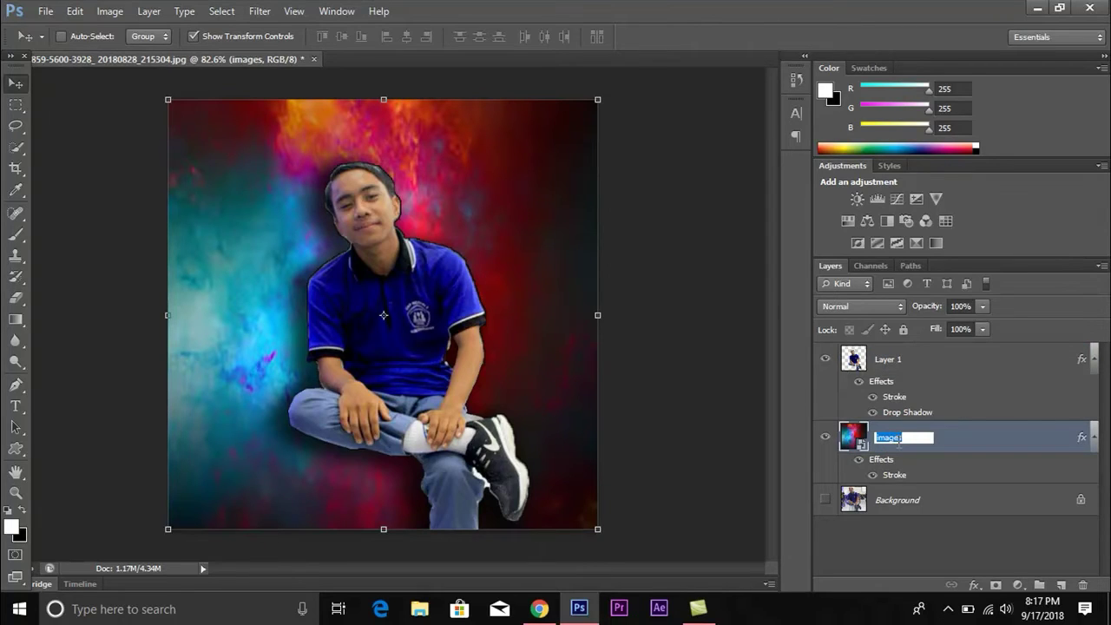
key(BackSpace)
text(Background)
key(Return)
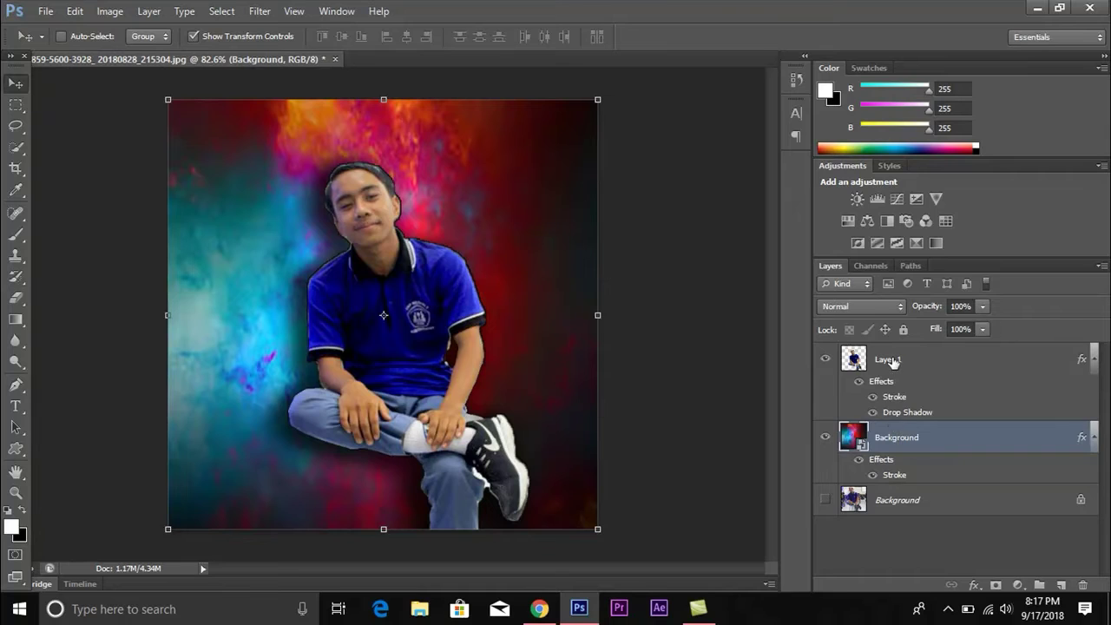
Rename Layer 1 to 'Man' and nudge the man slightly on the canvas
double_click(891, 361)
text(Man)
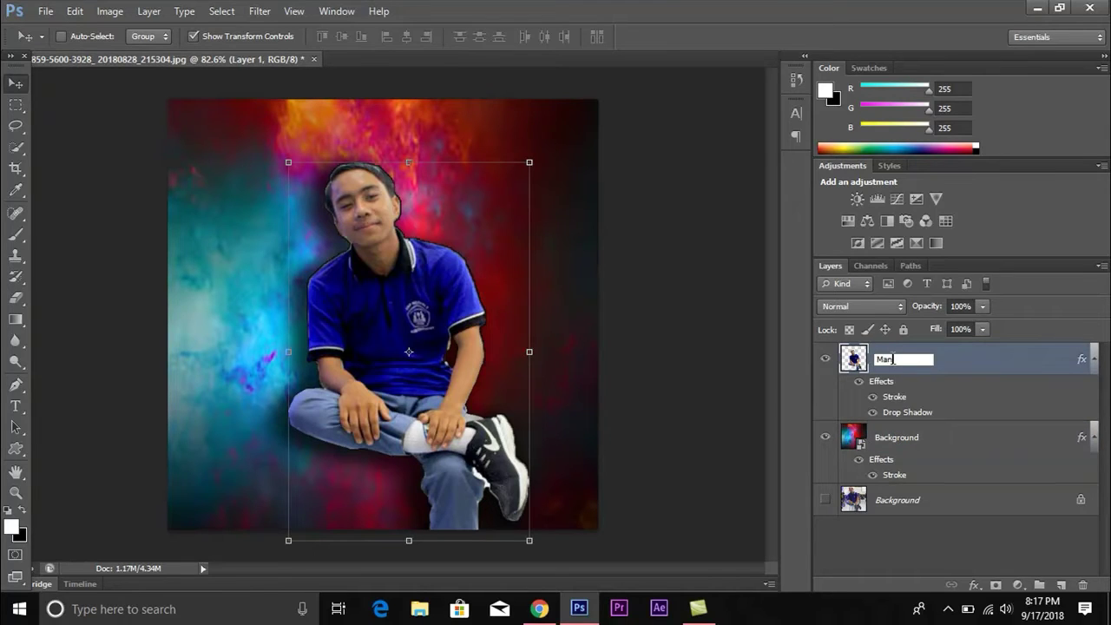
key(Return)
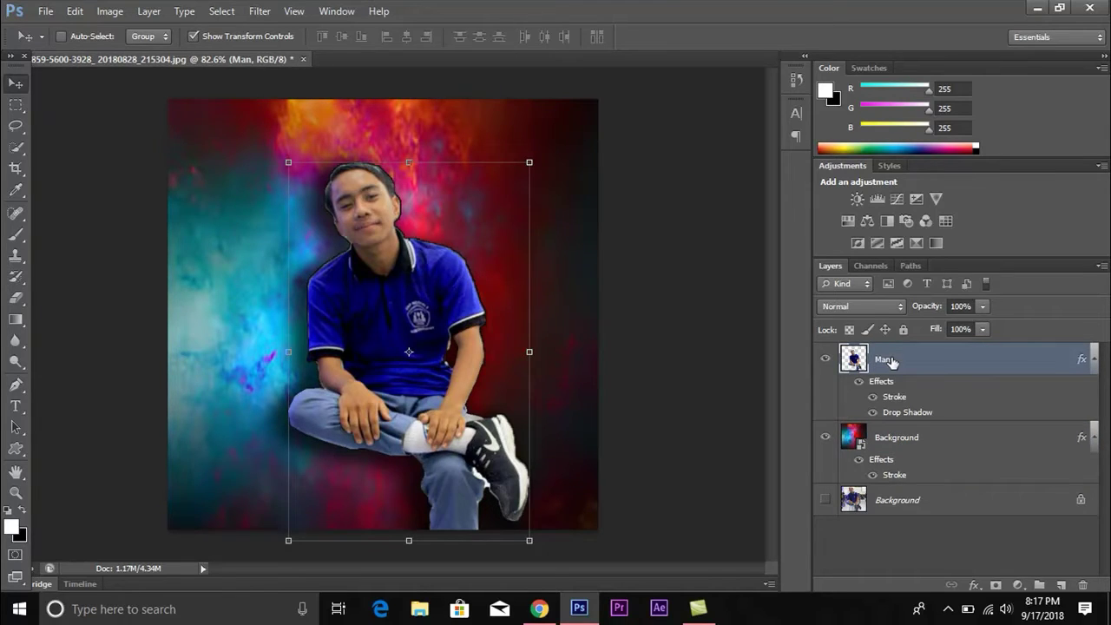
mouse_move(386, 324)
mouse_down()
mouse_move(384, 314)
mouse_move(386, 324)
mouse_up()
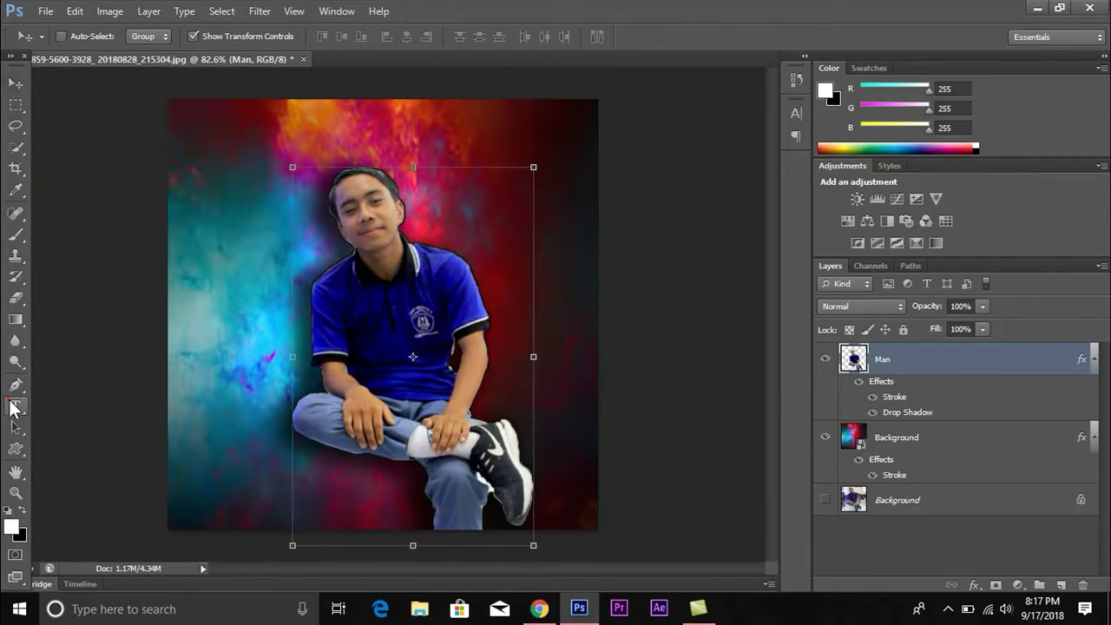
Add 'SIR VRON' text near the picture's lower left
click(10, 400)
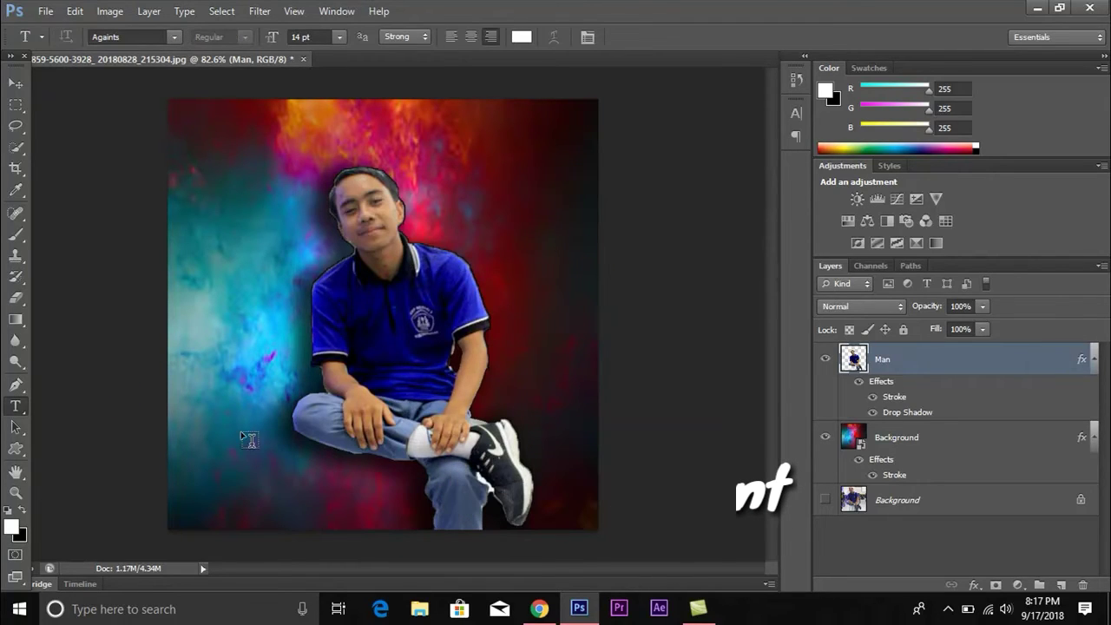
click(240, 429)
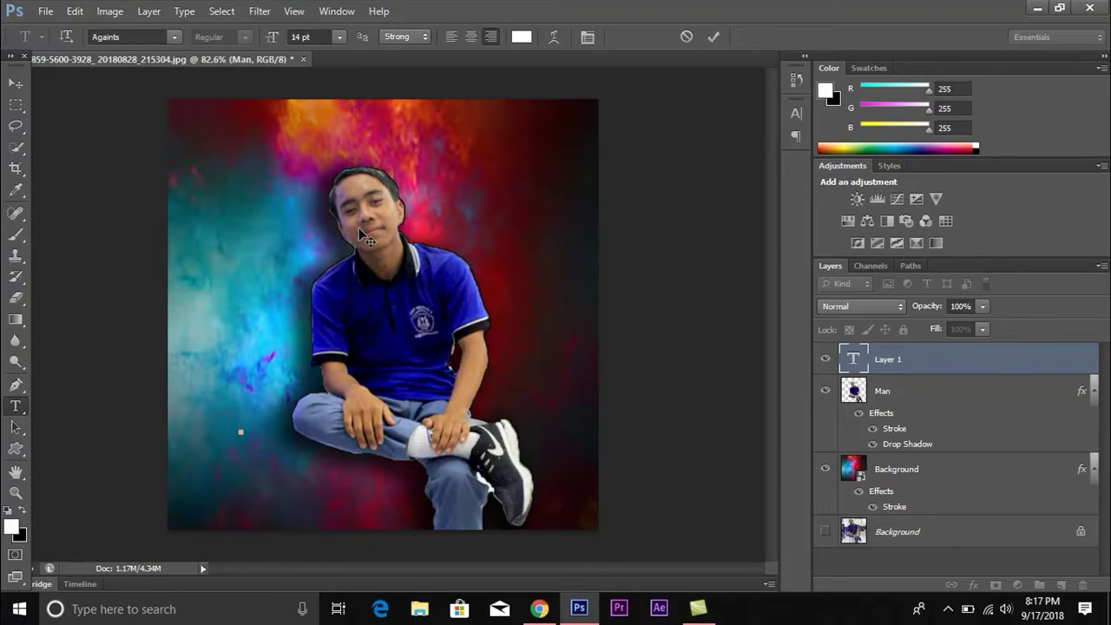
click(19, 90)
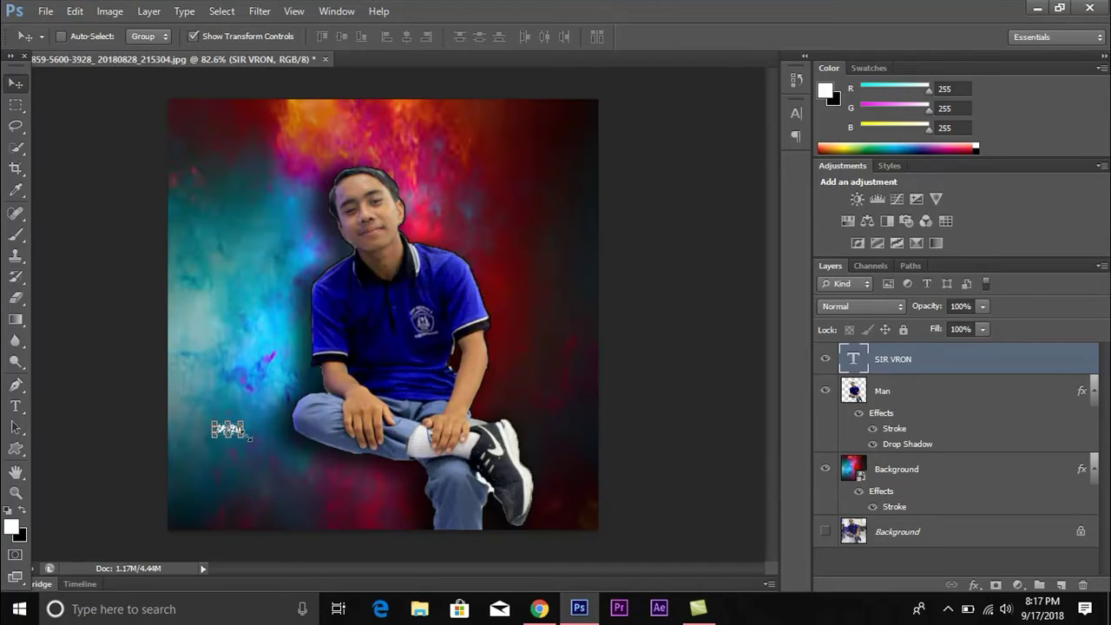
Enlarge the SIR VRON text, position it in the lower-left corner and apply the transform
mouse_move(242, 436)
mouse_down()
mouse_move(356, 485)
mouse_move(397, 479)
mouse_move(321, 502)
mouse_up()
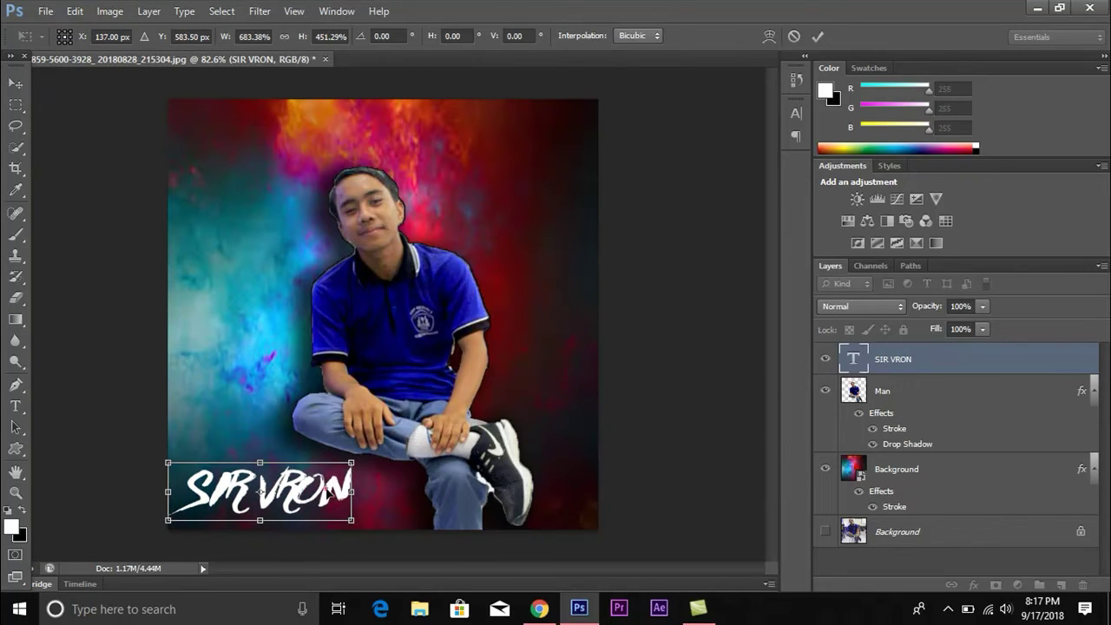
drag(326, 488, 325, 482)
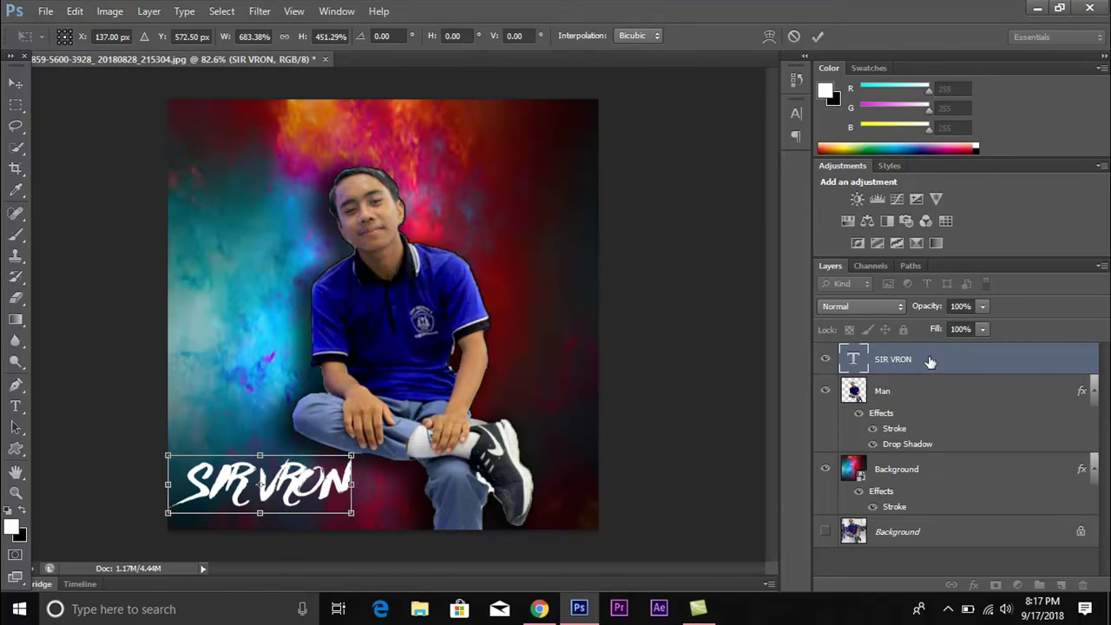
click(15, 82)
click(503, 241)
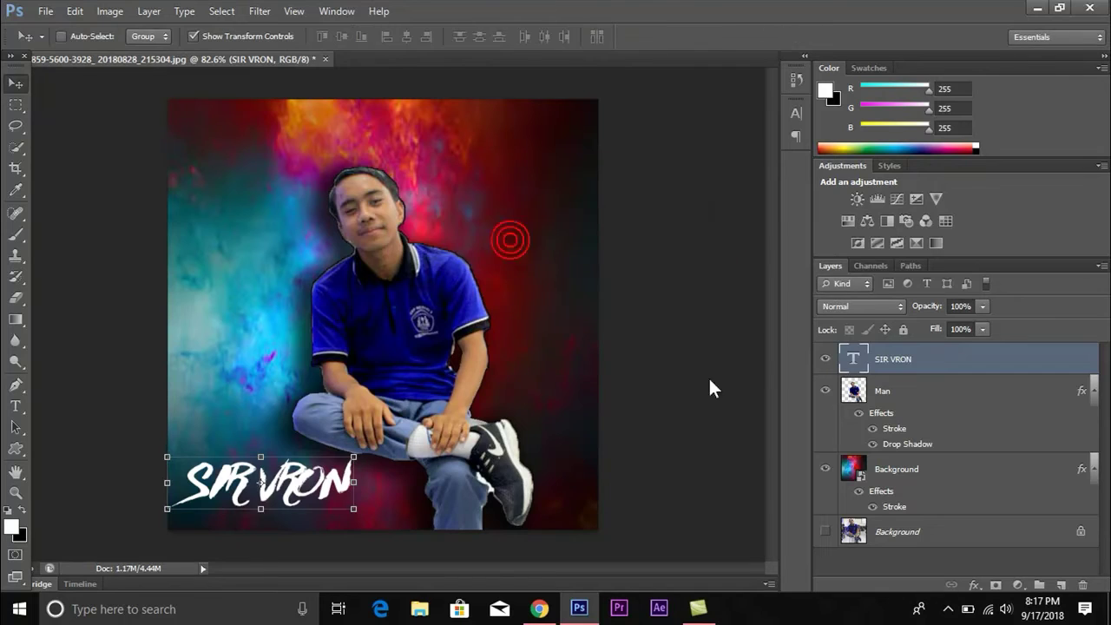
Give the SIR VRON layer a Stroke and a Drop Shadow with 30% spread, 25 px size
double_click(948, 358)
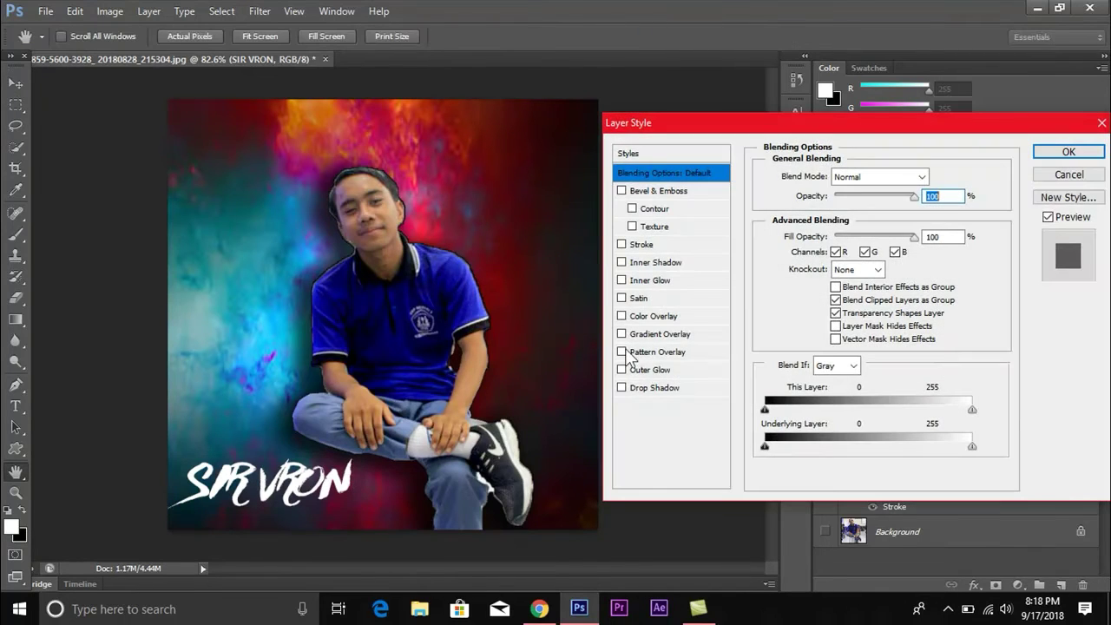
click(621, 245)
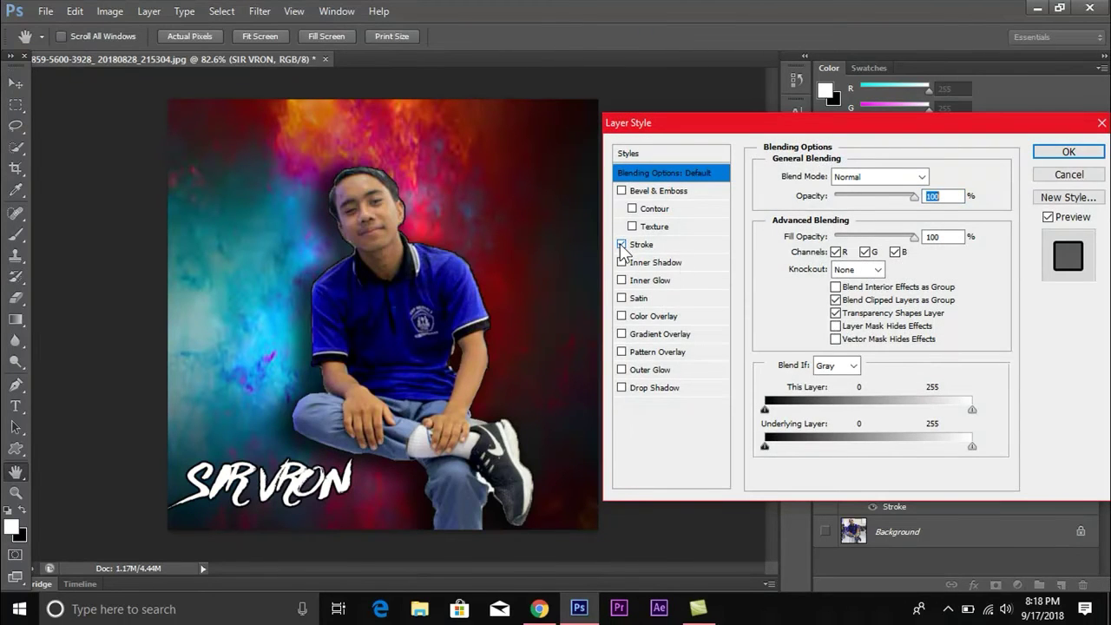
click(621, 388)
click(932, 260)
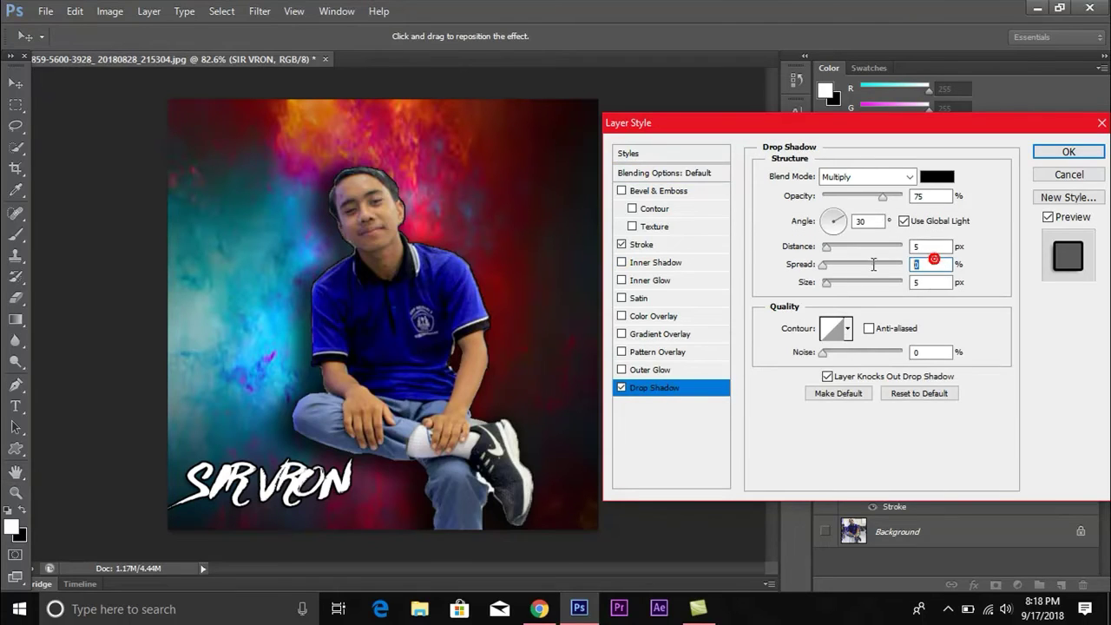
text(0)
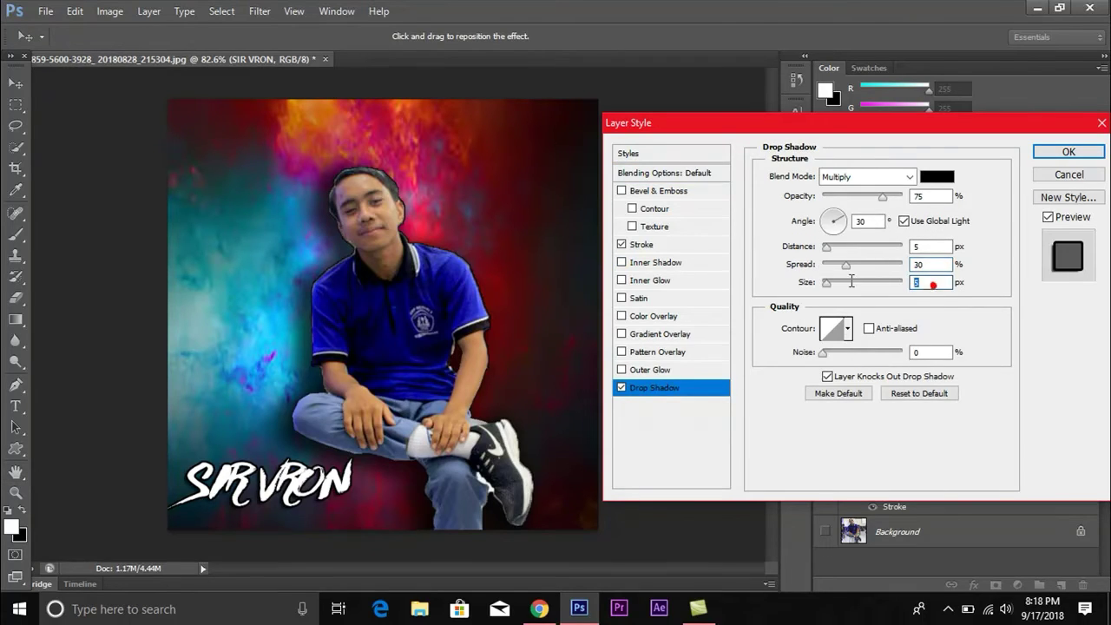
text(25)
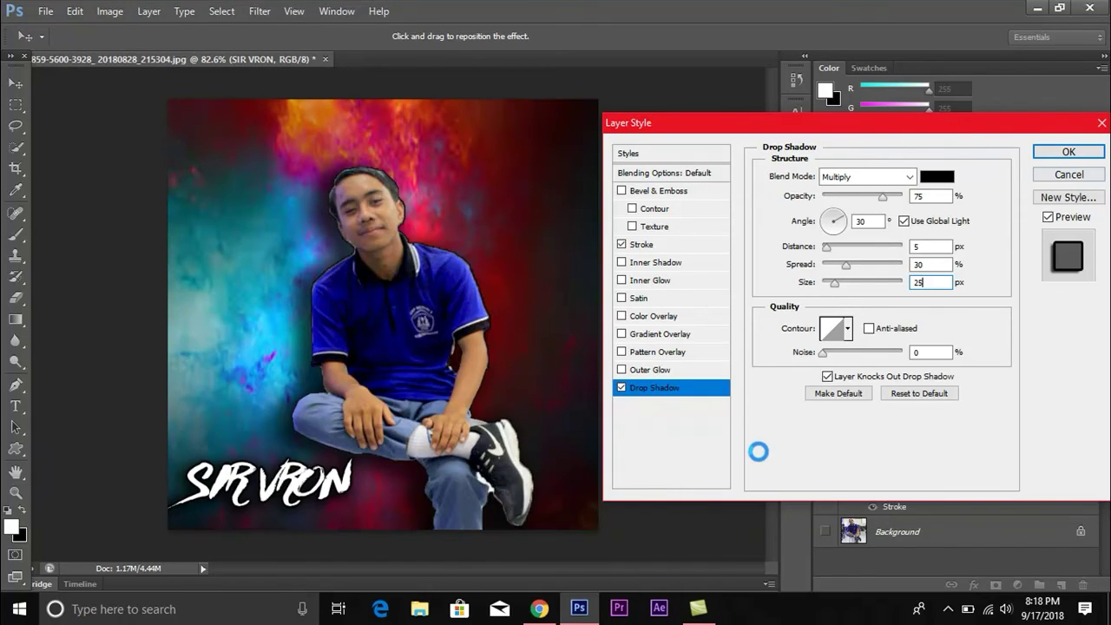
click(1069, 151)
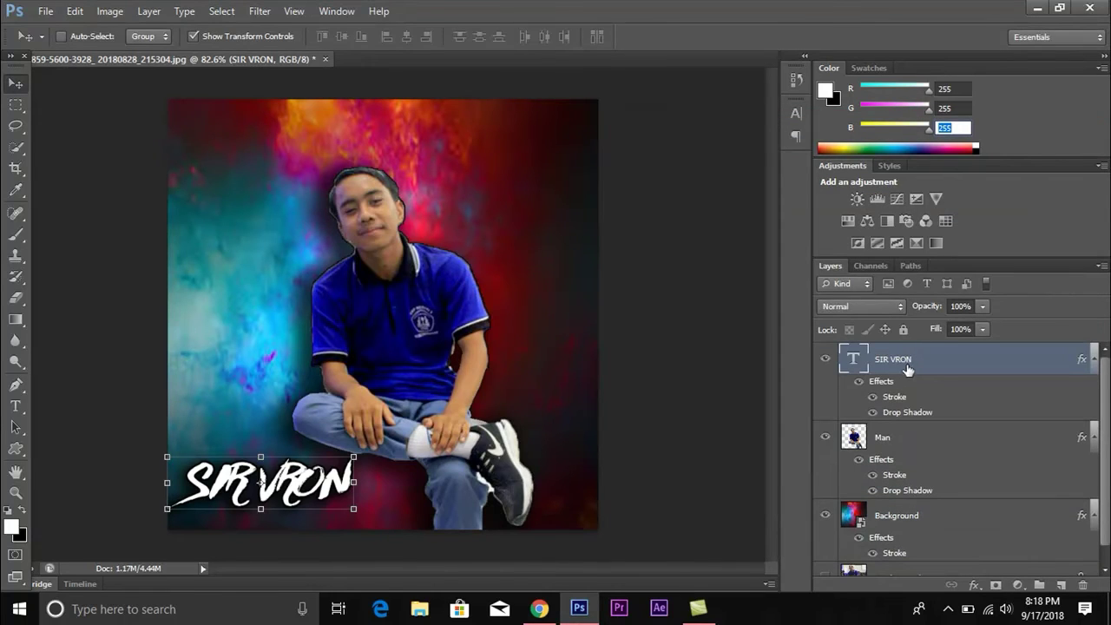
Add a new empty layer and move it to the top of the stack
click(933, 447)
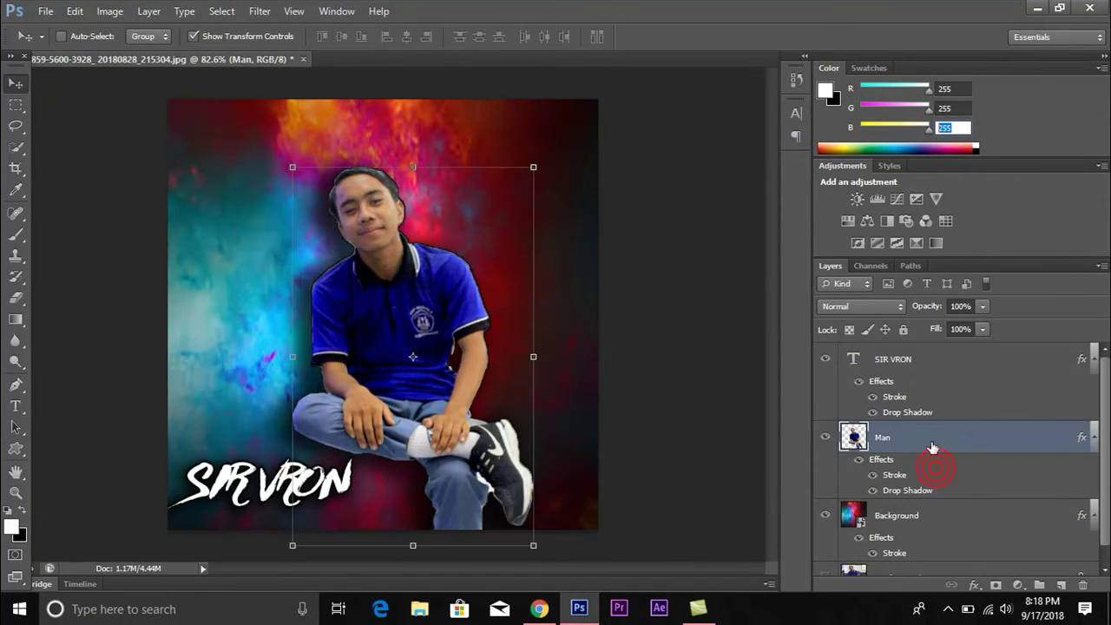
click(1061, 585)
drag(940, 447, 930, 355)
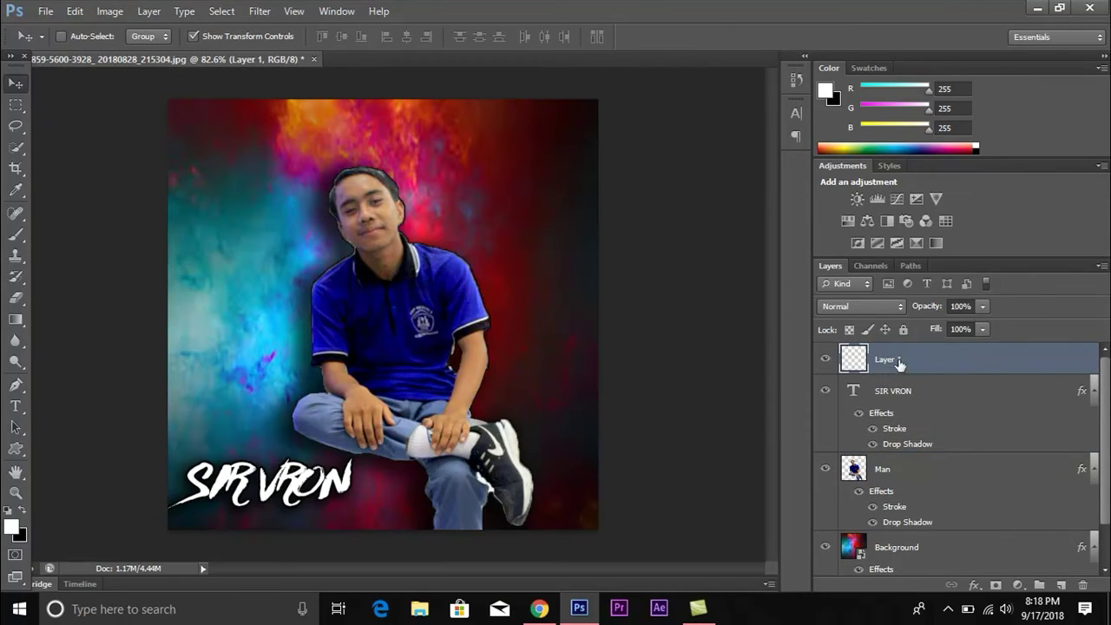
Add a Gradient Fill layer using the Neutral Density gradient preset
click(1017, 585)
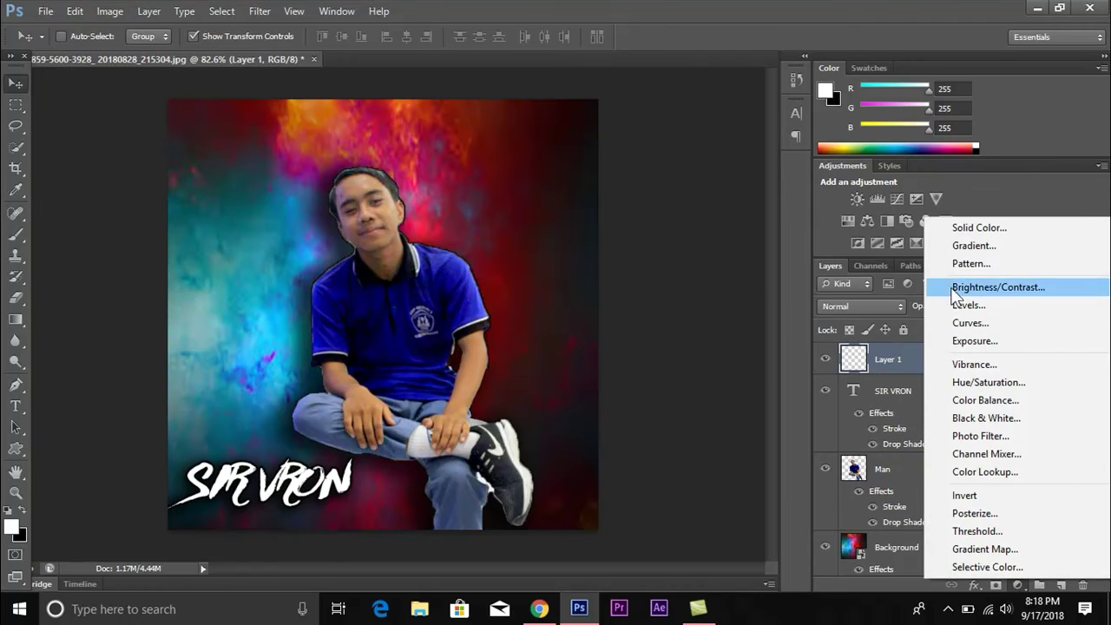
click(966, 246)
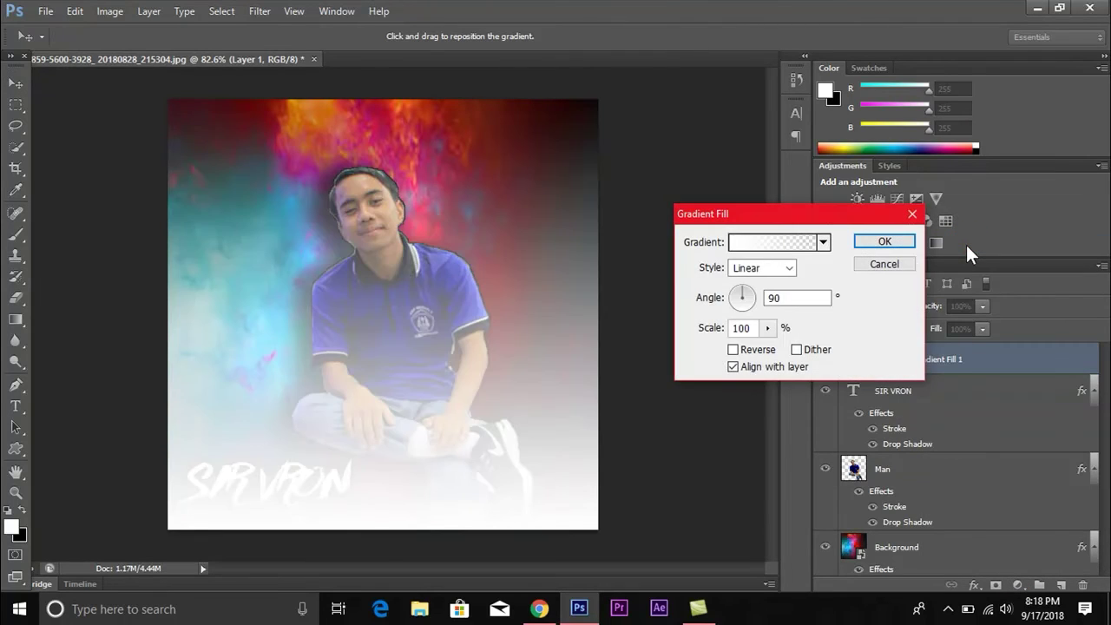
click(815, 242)
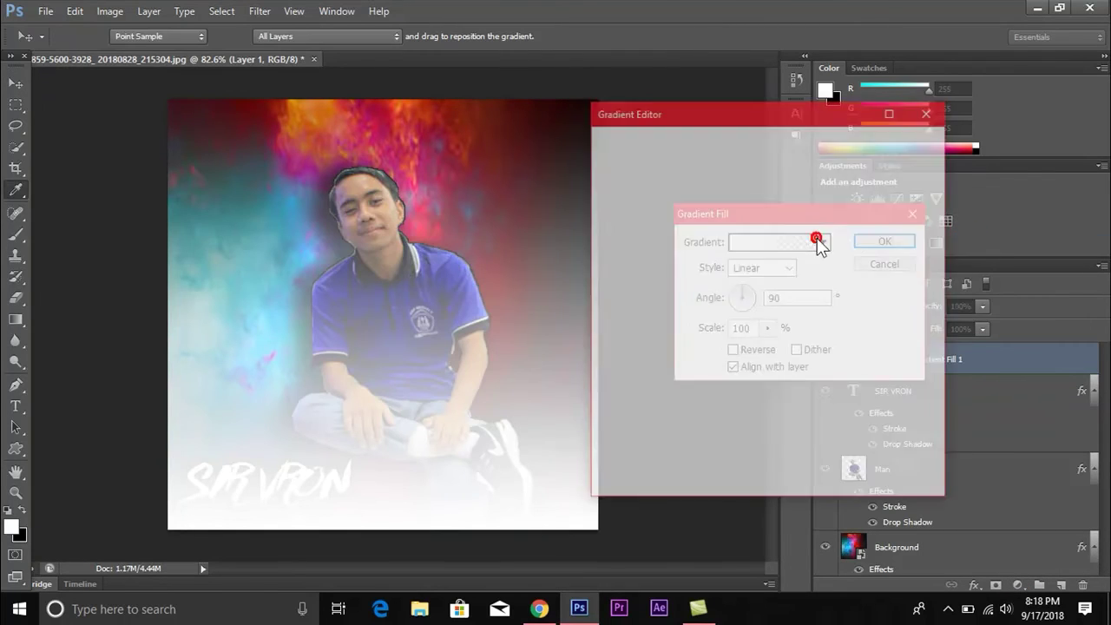
click(775, 193)
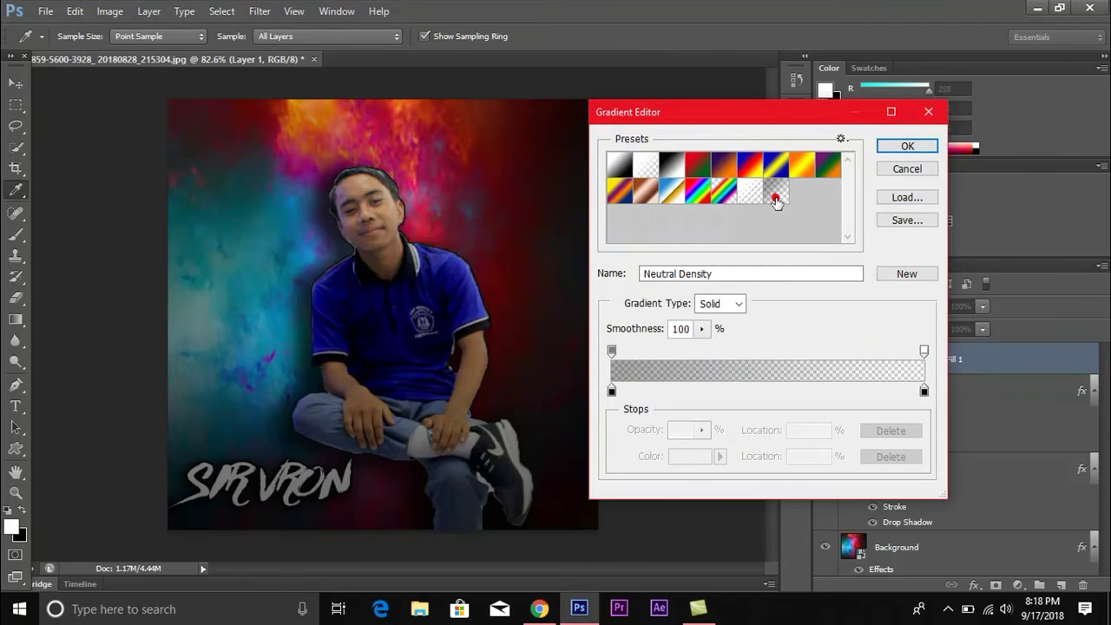
click(886, 149)
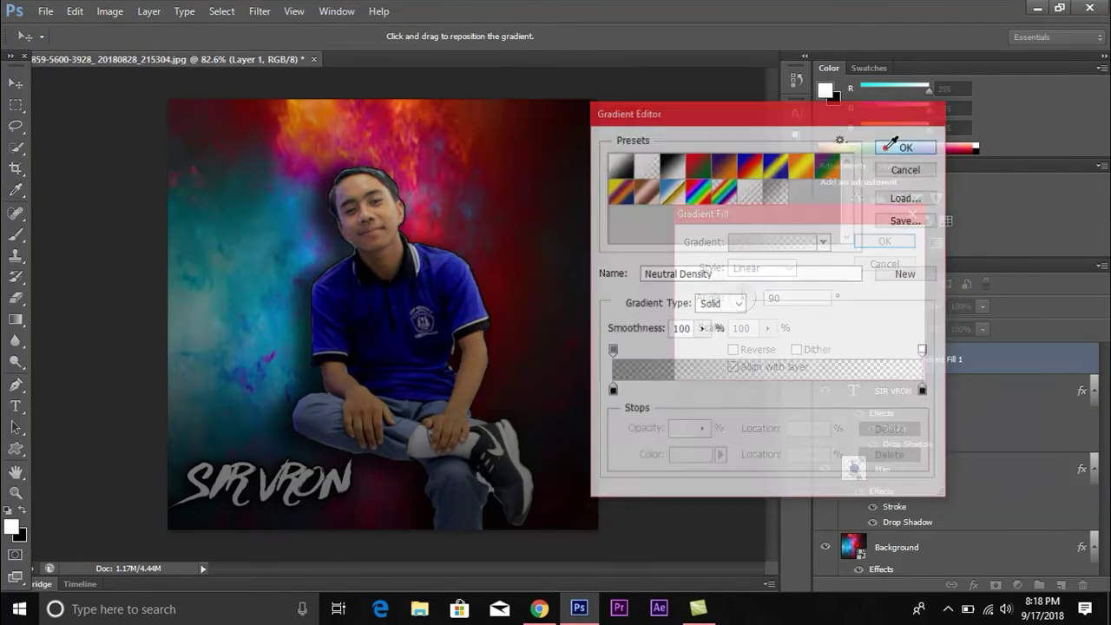
Make the gradient radial and reversed, raise its scale to about 199%, and apply
click(788, 267)
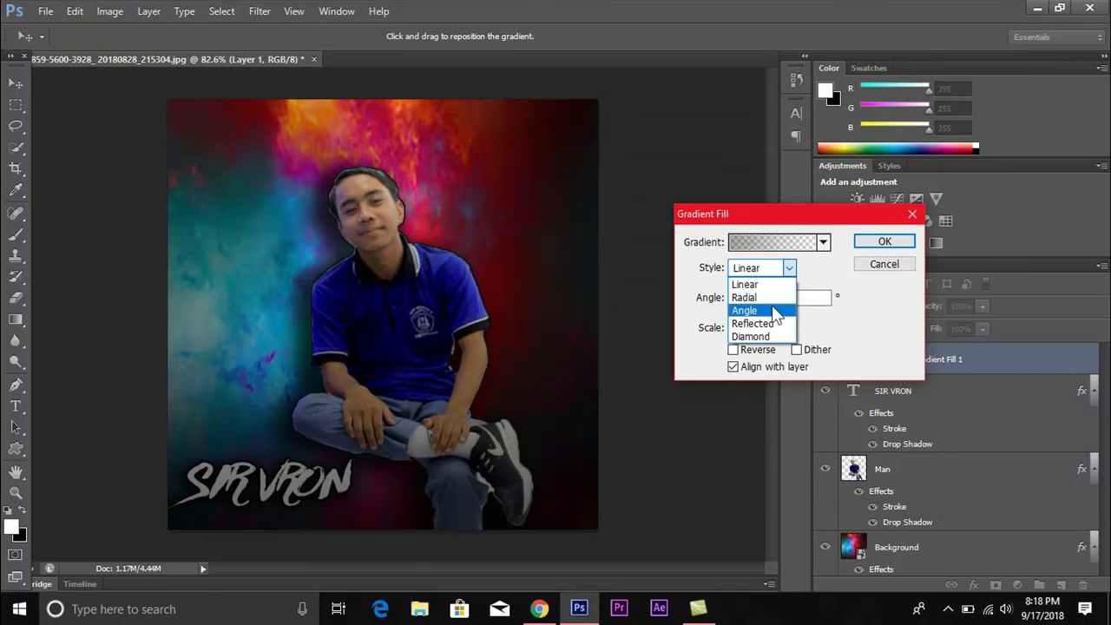
click(760, 298)
click(742, 349)
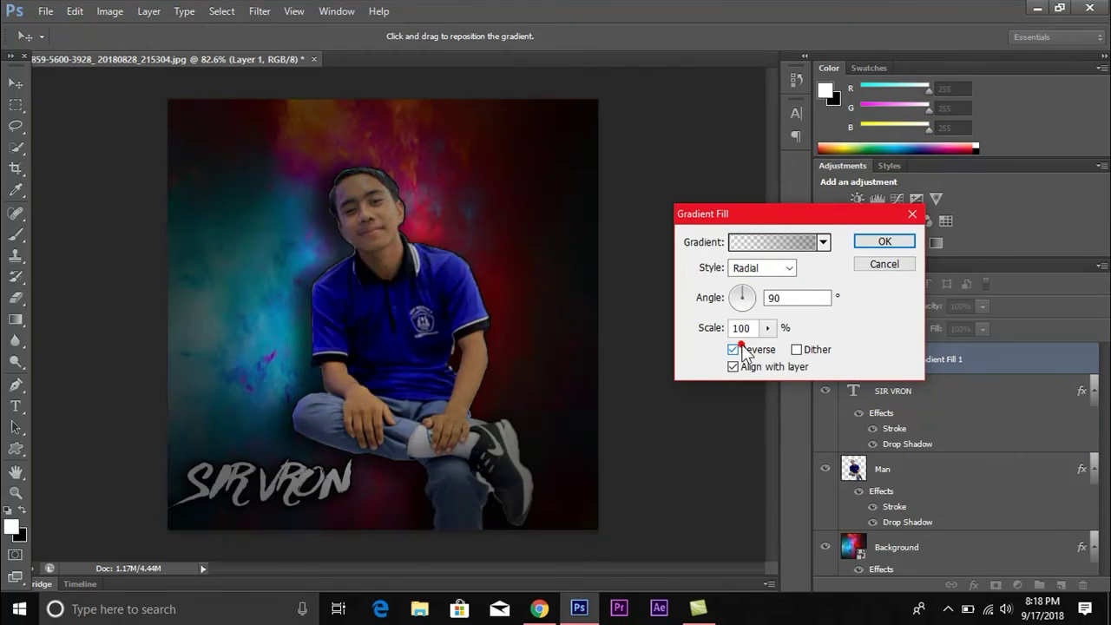
click(767, 328)
drag(768, 346, 774, 354)
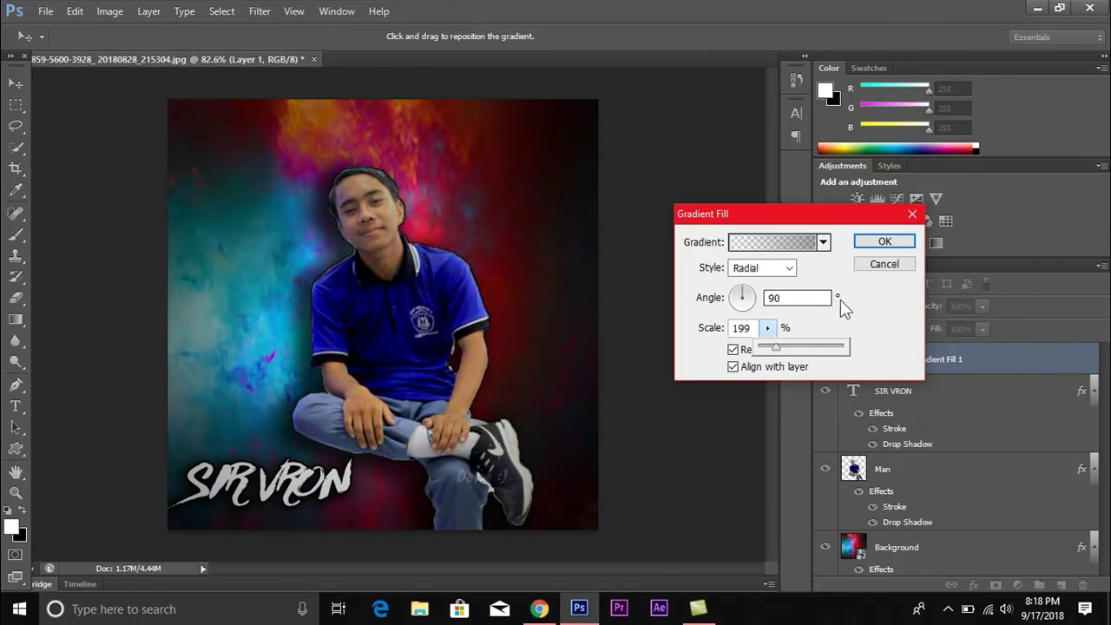
click(866, 245)
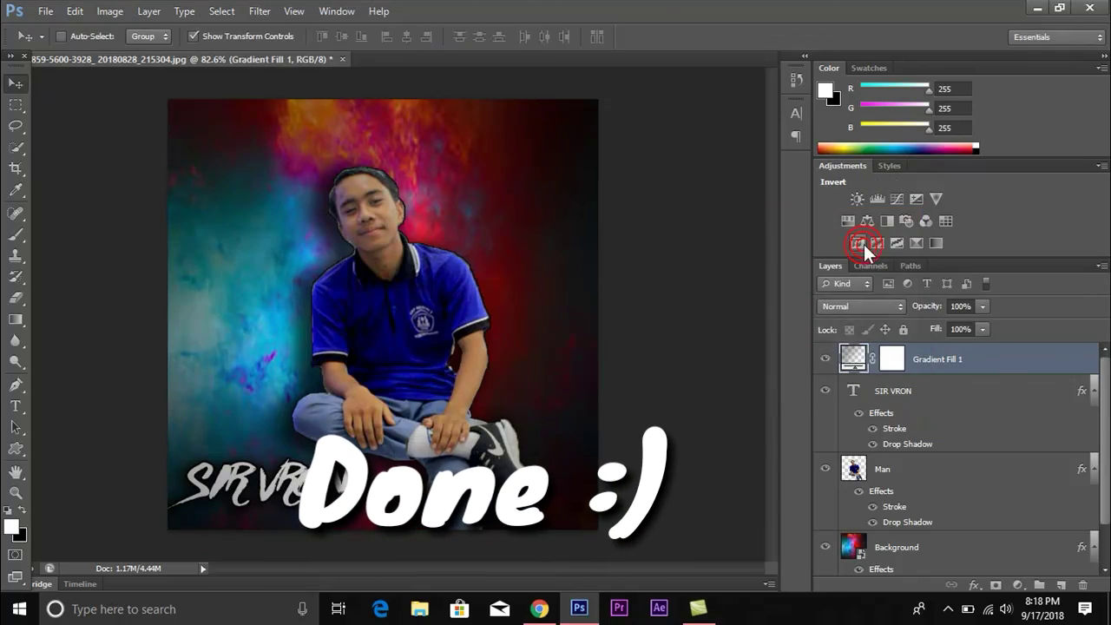
click(825, 359)
click(825, 358)
click(825, 359)
click(825, 359)
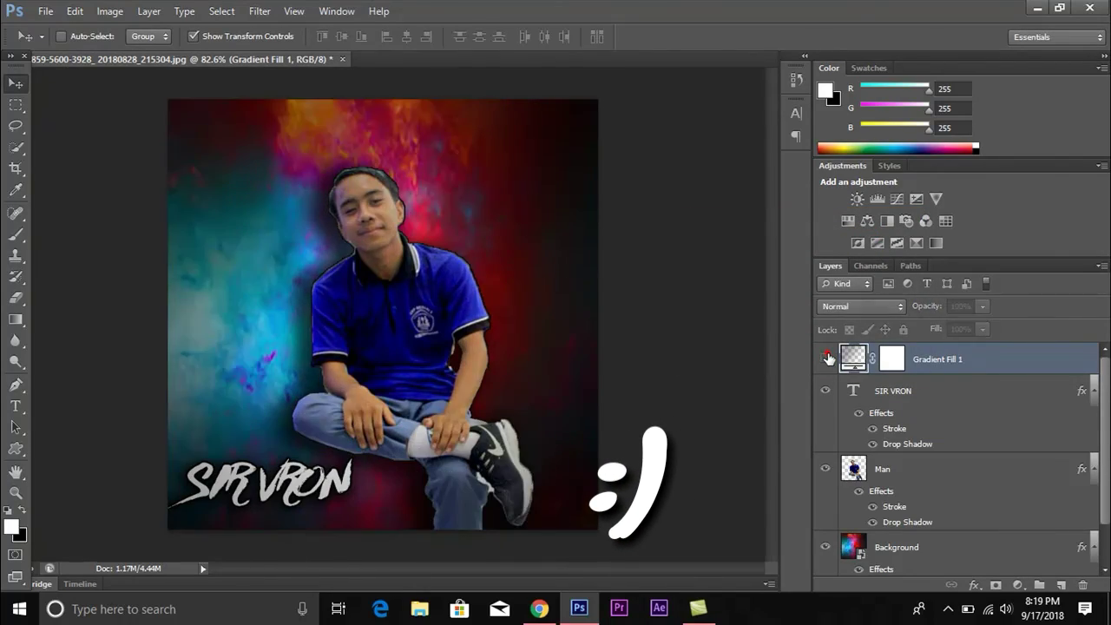